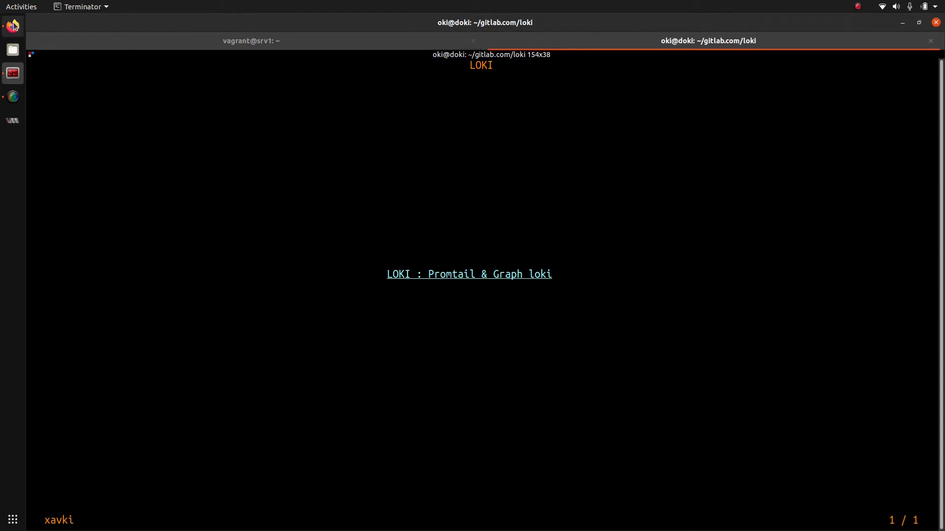
# Step: In the srv1 terminal, list the network interfaces, copy the enp0s8 address 192.168.59.3/24, and clear the screen
pyautogui.click(85, 35)
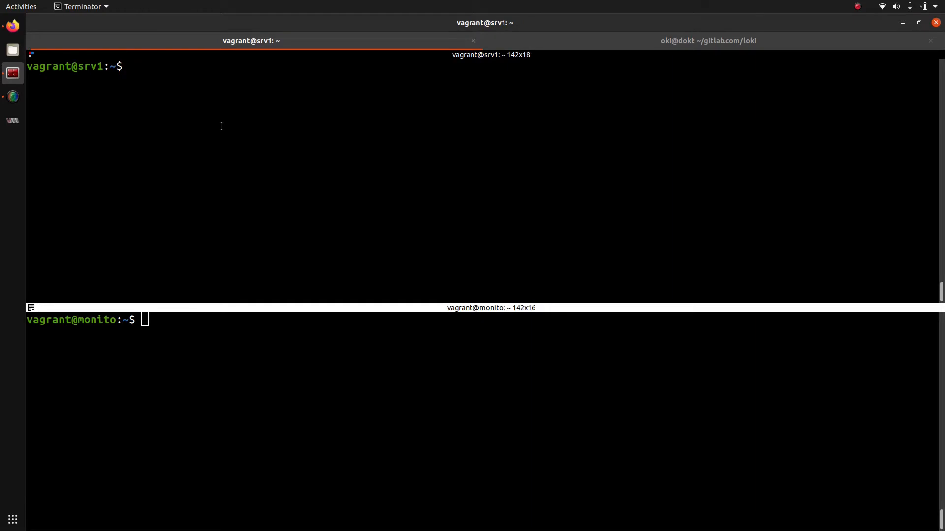
pyautogui.write('ip a')
pyautogui.press('Return')
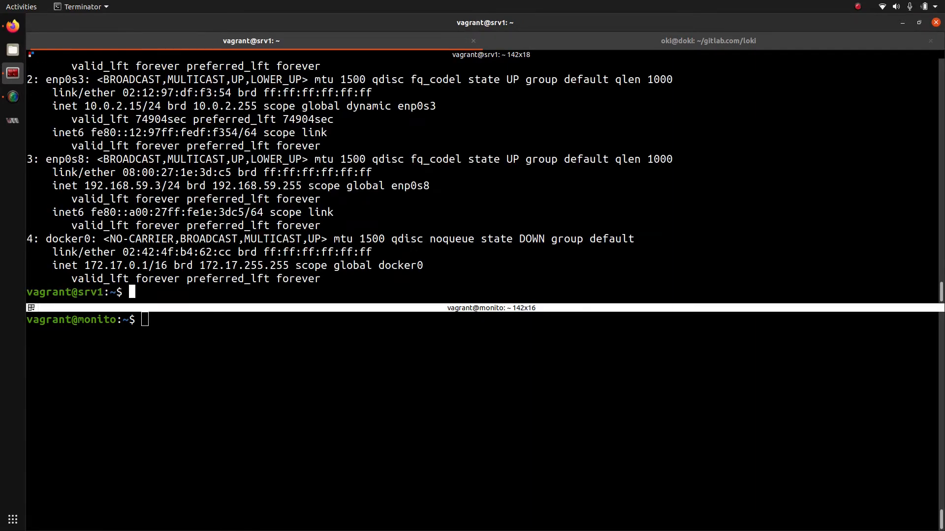
pyautogui.doubleClick(124, 187)
pyautogui.hotkey('ctrl', 'c')
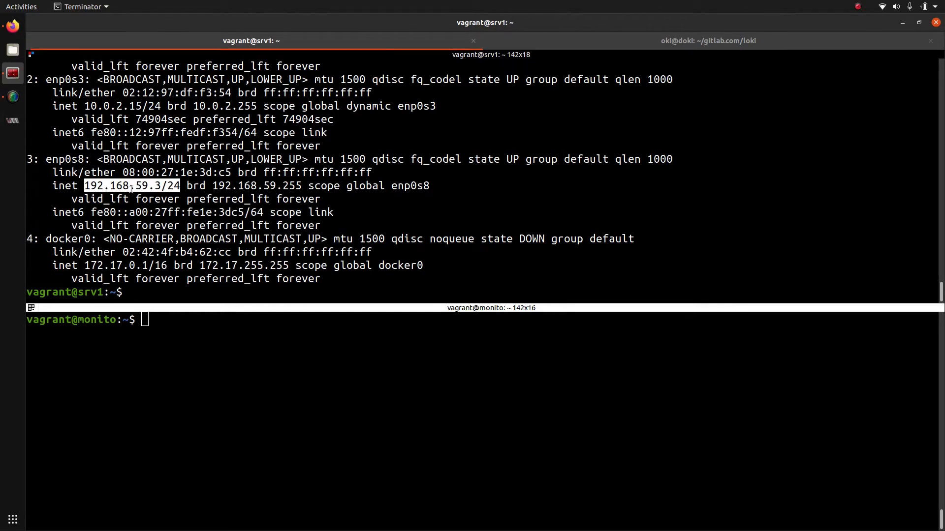
pyautogui.hotkey('ctrl', 'l')
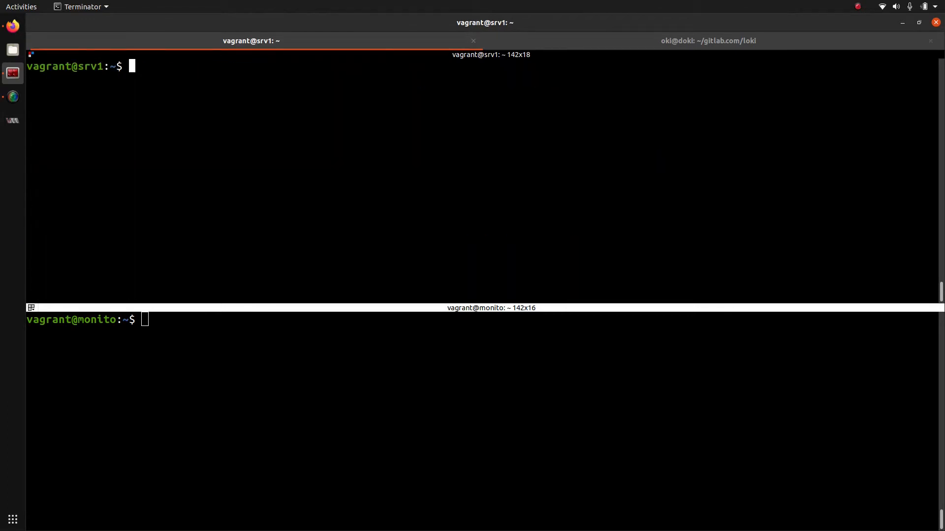
# Step: Enlarge the srv1 terminal pane to 26 rows by shrinking the monito pane, leaving a cleared prompt
pyautogui.press('Return')
pyautogui.hotkey('ctrl', 'shift', 'Down')
pyautogui.hotkey('ctrl', 'shift', 'Down')
pyautogui.hotkey('ctrl', 'shift', 'Down')
pyautogui.hotkey('ctrl', 'shift', 'Down')
pyautogui.hotkey('ctrl', 'shift', 'Down')
pyautogui.hotkey('ctrl', 'shift', 'Down')
pyautogui.hotkey('ctrl', 'shift', 'Down')
pyautogui.hotkey('ctrl', 'shift', 'Down')
pyautogui.hotkey('ctrl', 'l')
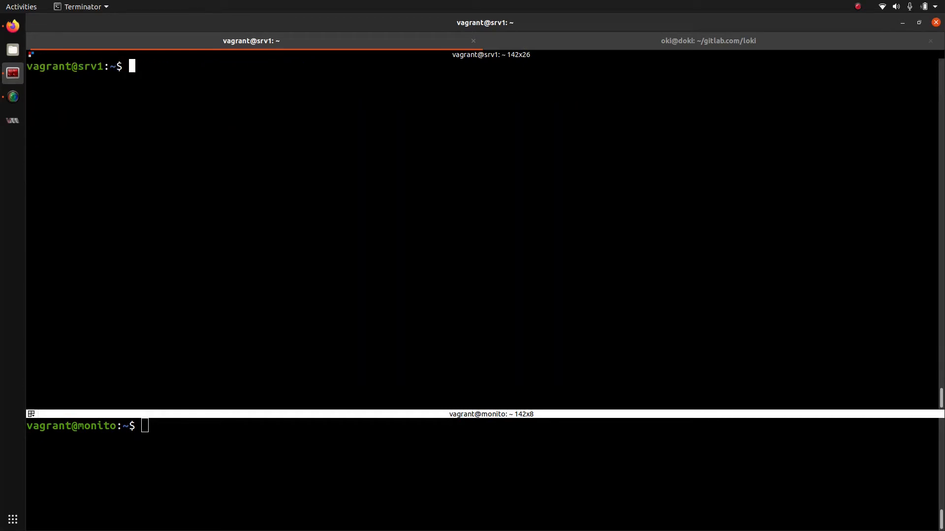
# Step: Open the Promtail configuration file /etc/promtail/promtail.yml in vim on srv1
pyautogui.write('vim /etc')
pyautogui.press('BackSpace')
pyautogui.press('BackSpace')
pyautogui.press('BackSpace')
pyautogui.write('etc/et')
pyautogui.press('Tab')
pyautogui.press('BackSpace')
pyautogui.press('BackSpace')
pyautogui.press('BackSpace')
pyautogui.press('BackSpace')
pyautogui.press('BackSpace')
pyautogui.press('BackSpace')
pyautogui.press('BackSpace')
pyautogui.press('BackSpace')
pyautogui.press('BackSpace')
pyautogui.press('BackSpace')
pyautogui.press('BackSpace')
pyautogui.write('pro')
pyautogui.press('Tab')
pyautogui.press('Tab')
pyautogui.write('m')
pyautogui.press('Tab')
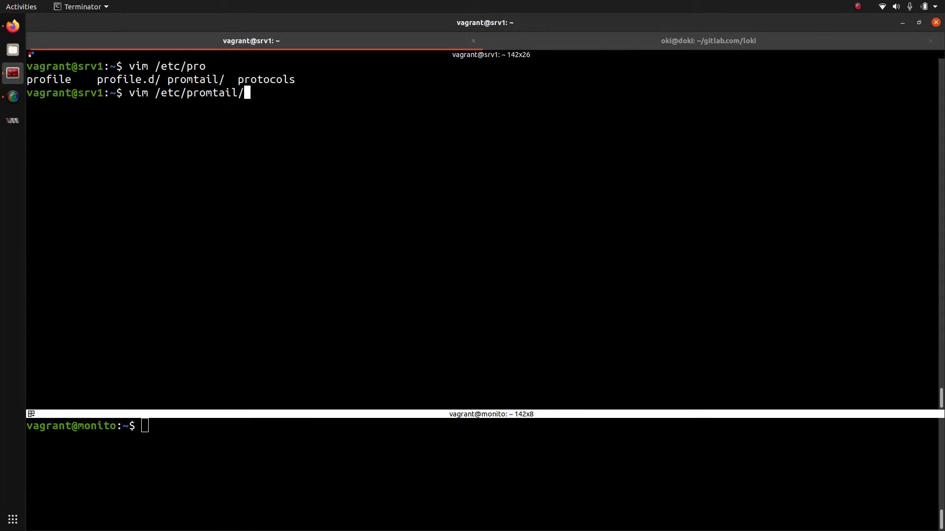
pyautogui.press('Tab')
pyautogui.press('Return')
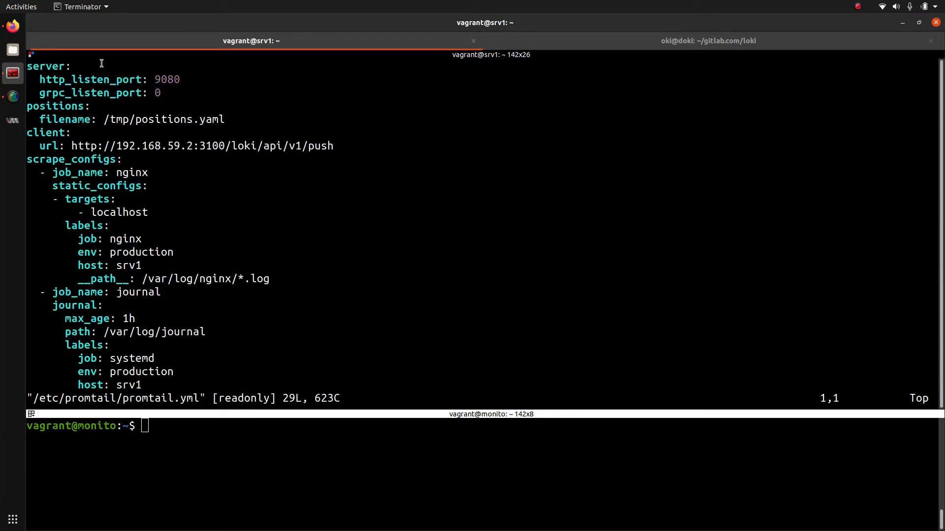
# Step: Highlight Promtail's HTTP listen port in the configuration, and switch to Firefox to open 192.168.59.3:9080 in a new tab
pyautogui.doubleClick(167, 79)
pyautogui.hotkey('alt', 'Tab')
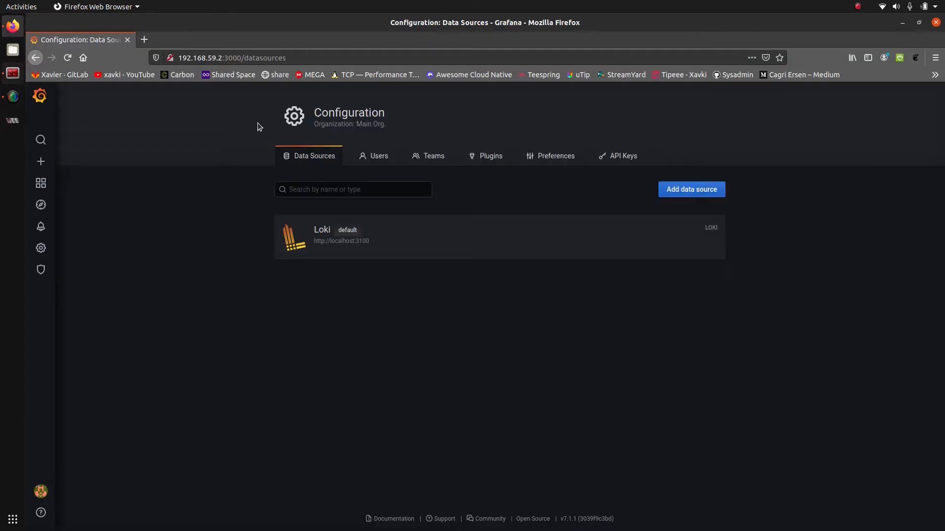
pyautogui.click(145, 39)
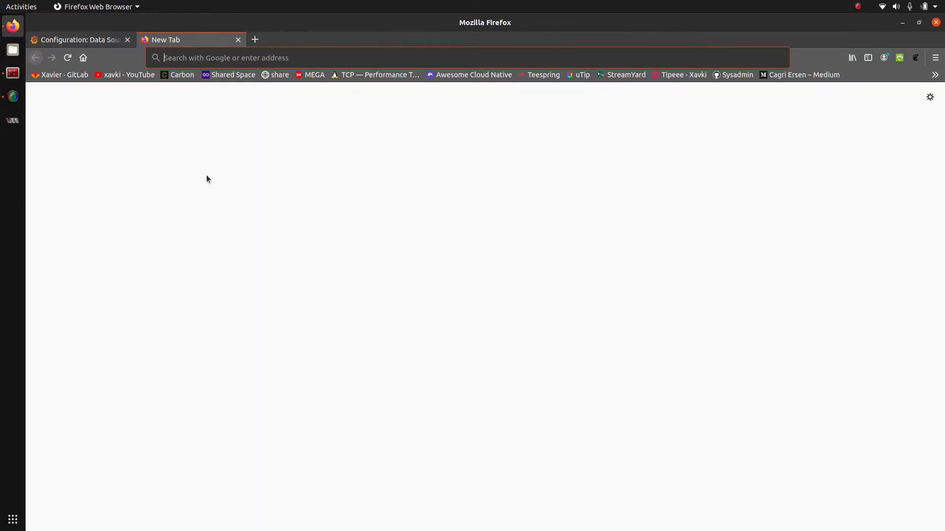
pyautogui.hotkey('ctrl', 'v')
pyautogui.press('BackSpace')
pyautogui.press('BackSpace')
pyautogui.press('BackSpace')
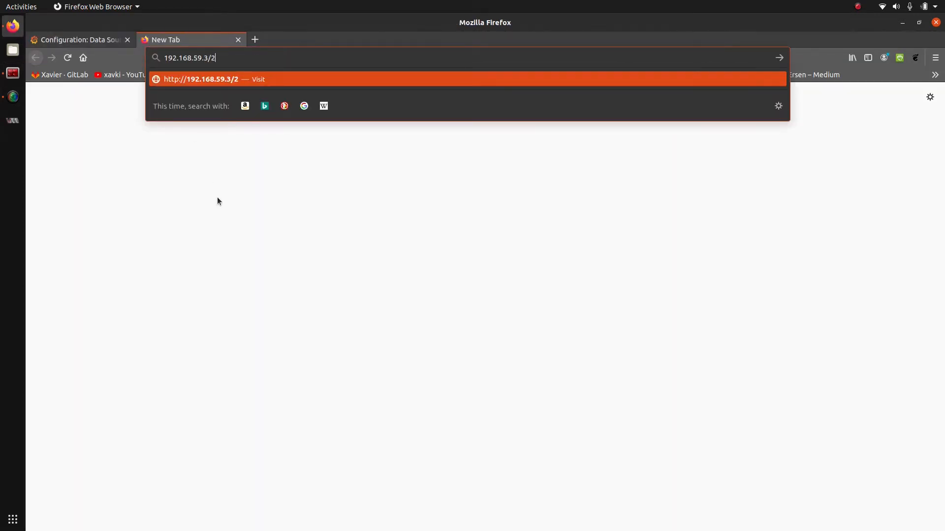
pyautogui.write(':9080')
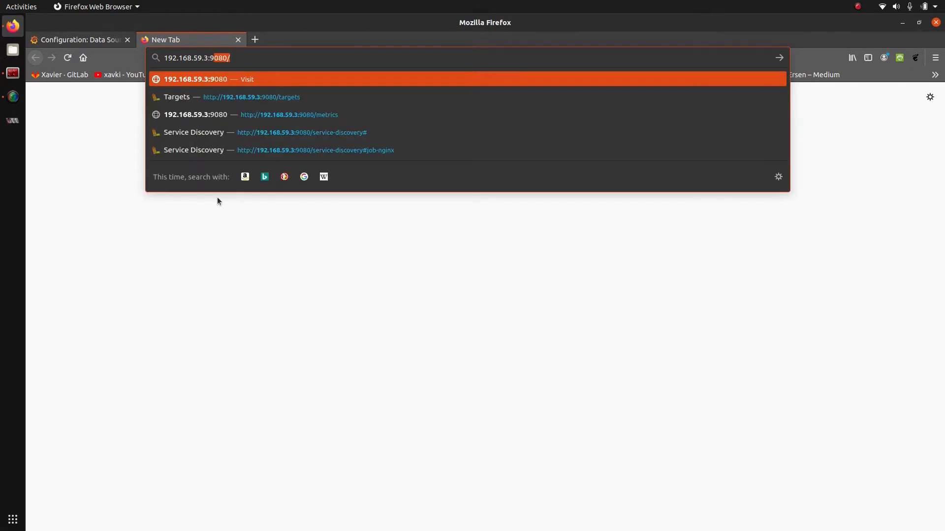
pyautogui.press('Return')
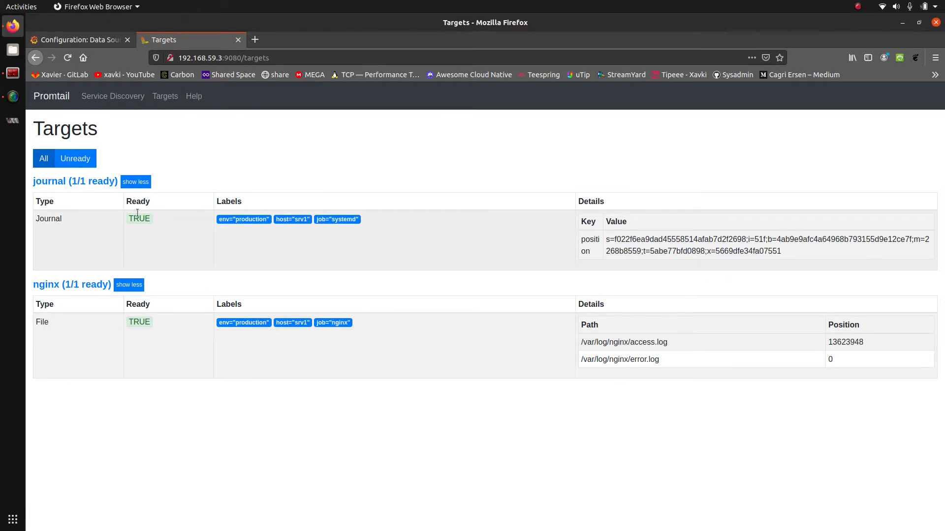
# Step: Examine the journal and nginx targets' types, readiness, labels and log positions, and compare the Unready and All views
pyautogui.doubleClick(54, 219)
pyautogui.doubleClick(42, 322)
pyautogui.moveTo(170, 221); pyautogui.dragTo(115, 220)
pyautogui.moveTo(162, 322); pyautogui.dragTo(134, 321)
pyautogui.moveTo(367, 221); pyautogui.dragTo(219, 224)
pyautogui.click(436, 260)
pyautogui.moveTo(814, 255); pyautogui.dragTo(566, 224)
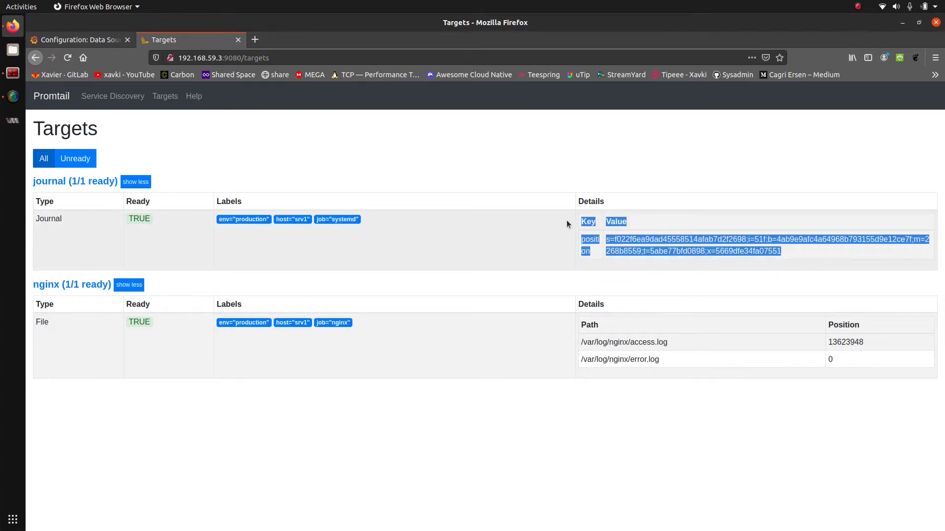
pyautogui.click(711, 423)
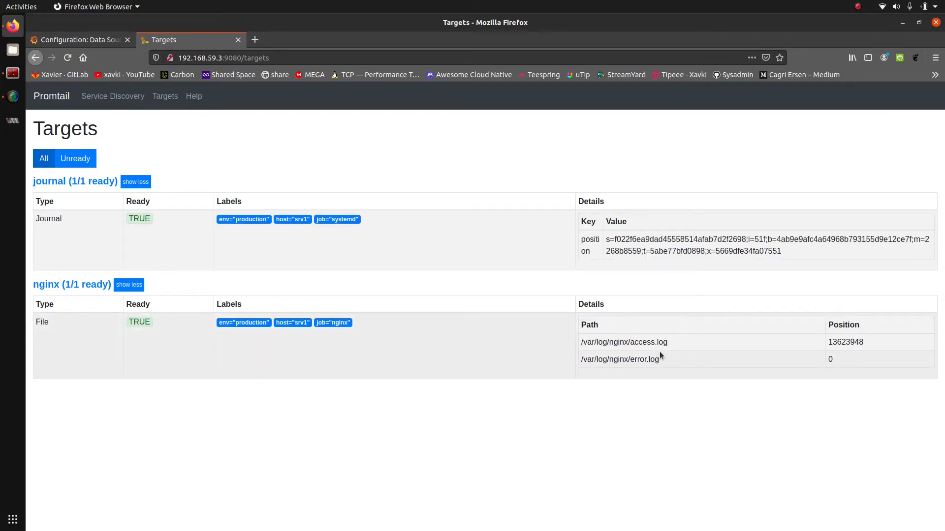
pyautogui.moveTo(869, 340); pyautogui.dragTo(580, 340)
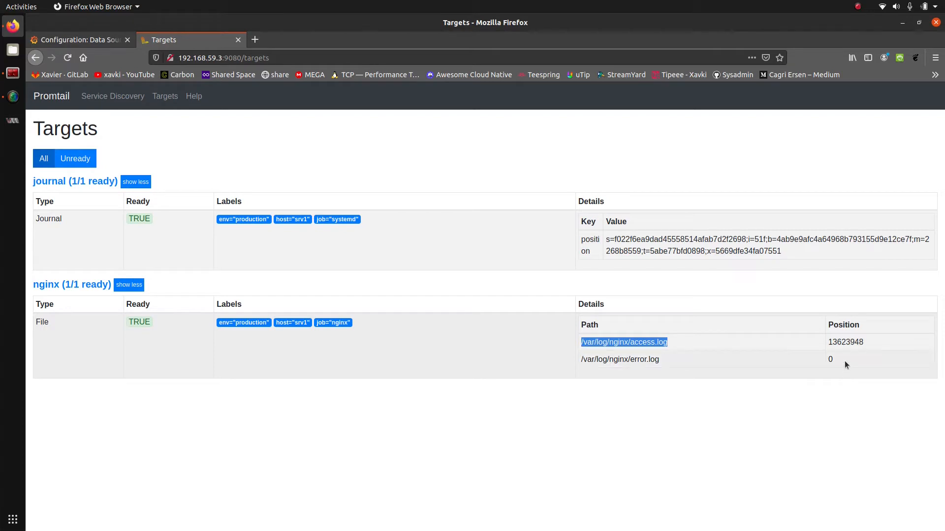
pyautogui.moveTo(845, 358); pyautogui.dragTo(616, 360)
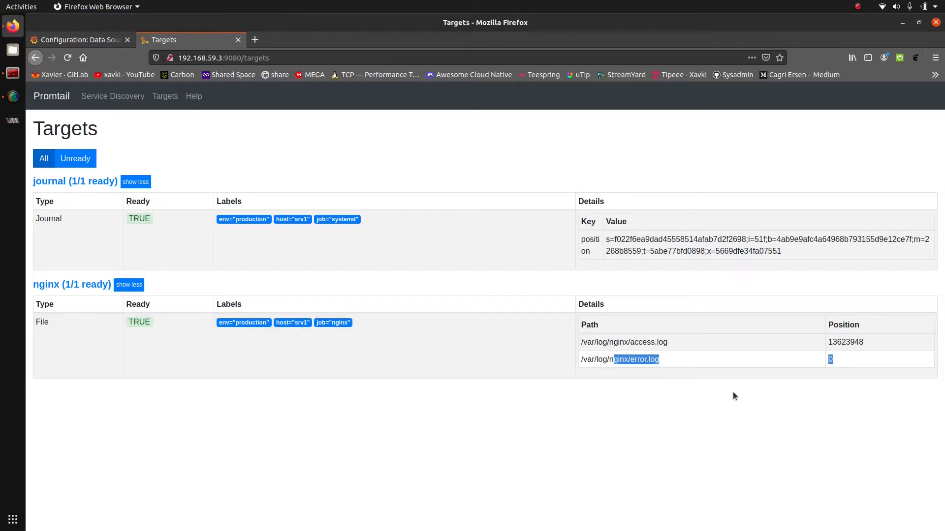
pyautogui.click(752, 414)
pyautogui.click(71, 160)
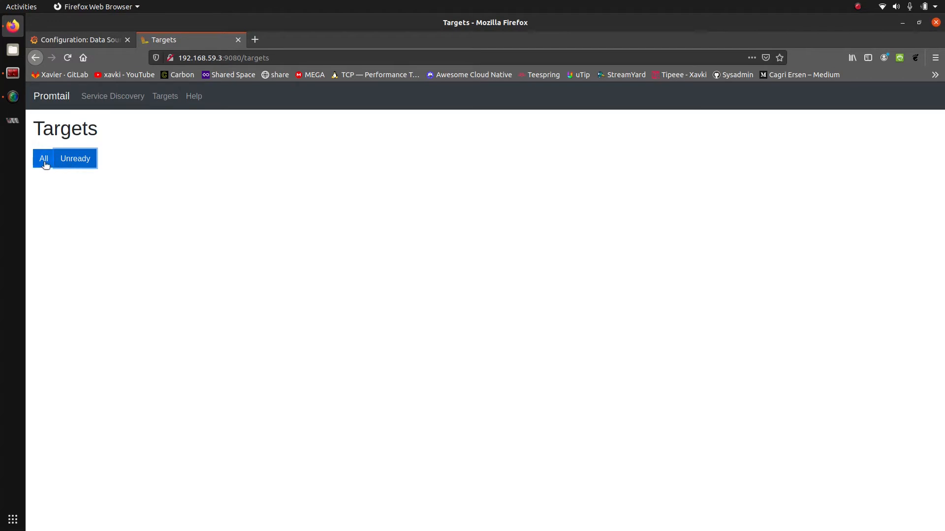
pyautogui.click(44, 162)
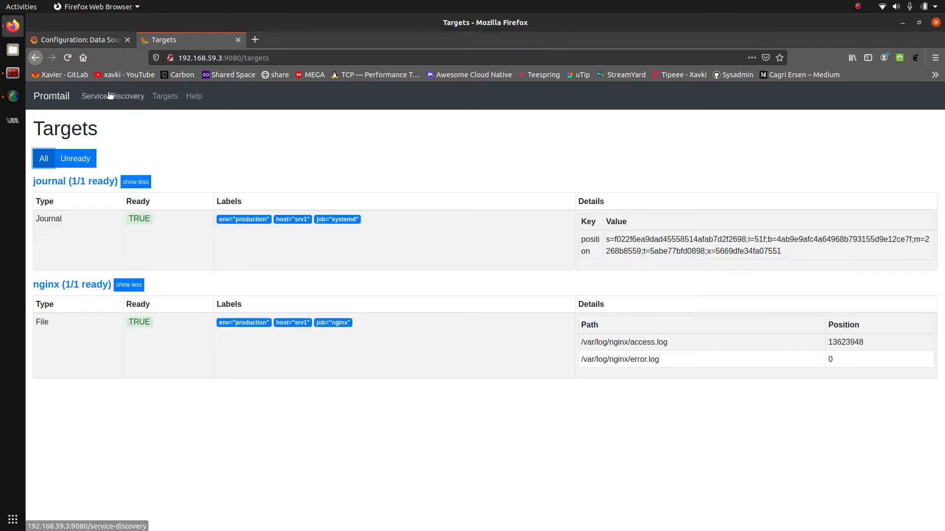
# Step: Show the discovered and target labels of the journal and nginx jobs in Promtail's Service Discovery
pyautogui.click(128, 97)
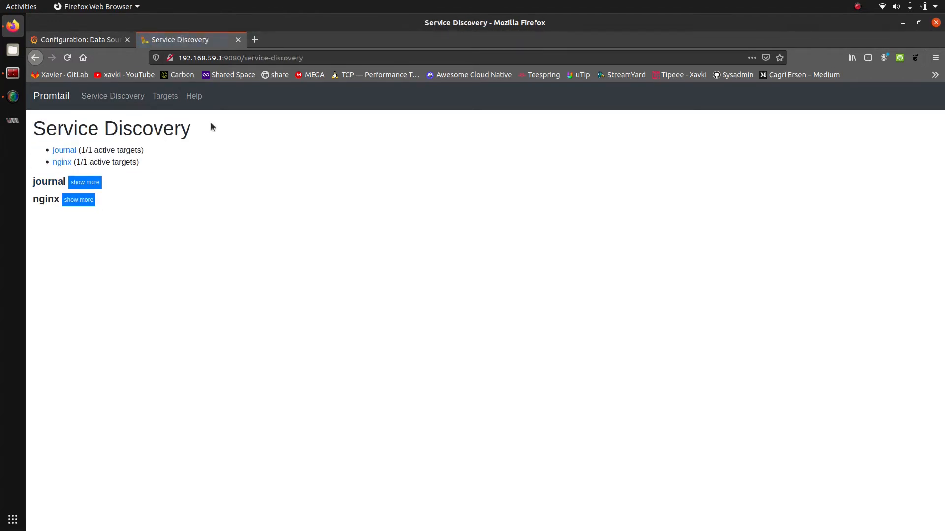
pyautogui.click(87, 181)
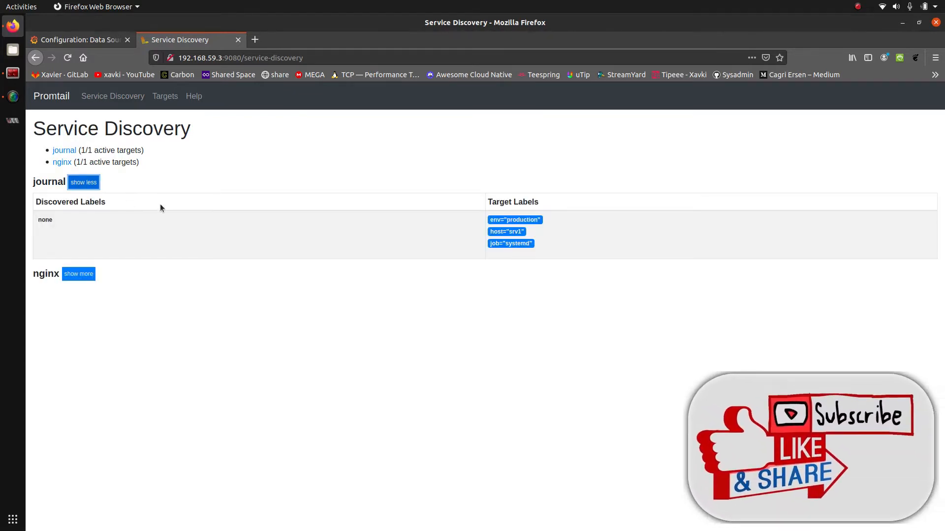
pyautogui.click(83, 274)
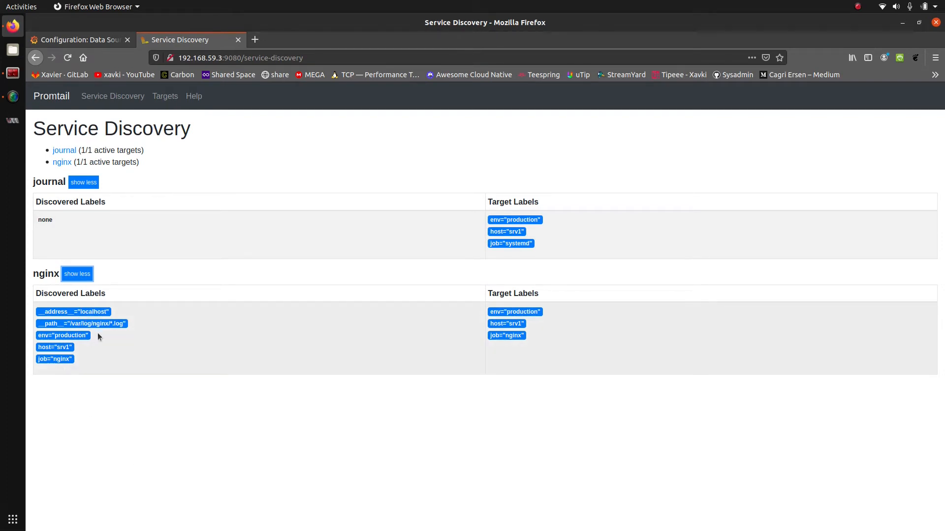
# Step: Check Promtail's help link and the nginx job link, closing the GitHub page and the Promtail tab
pyautogui.click(59, 98)
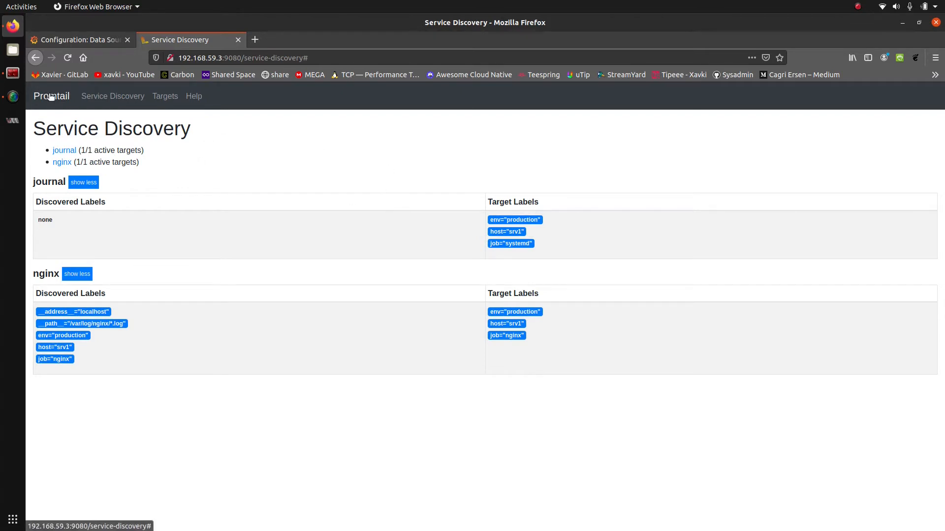
pyautogui.click(193, 98)
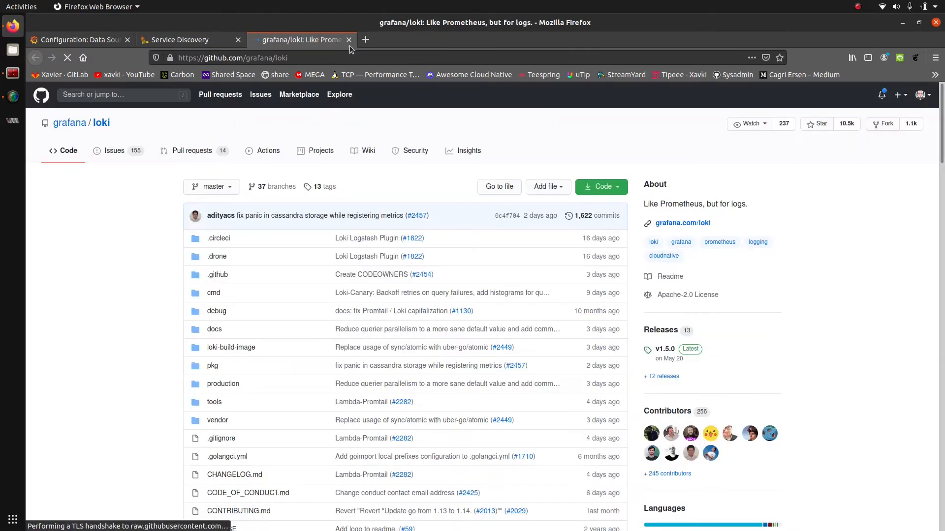
pyautogui.click(349, 39)
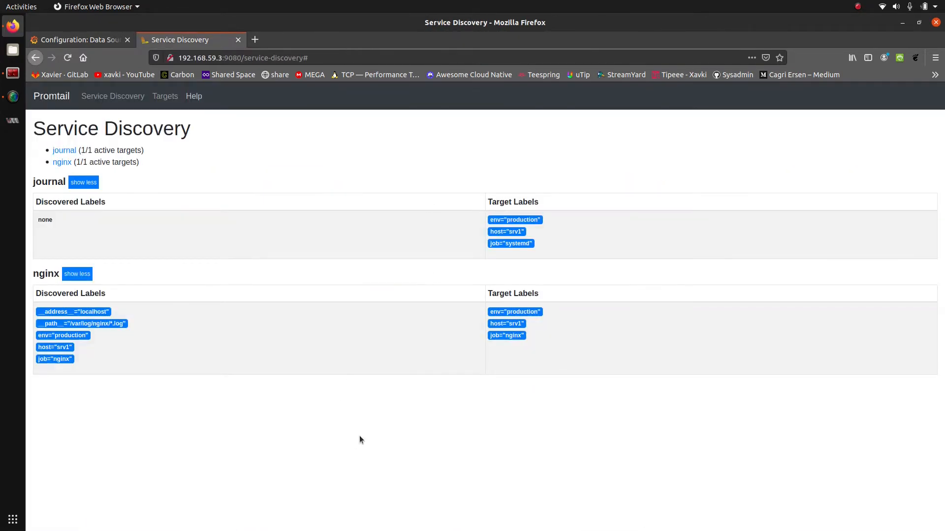
pyautogui.click(62, 162)
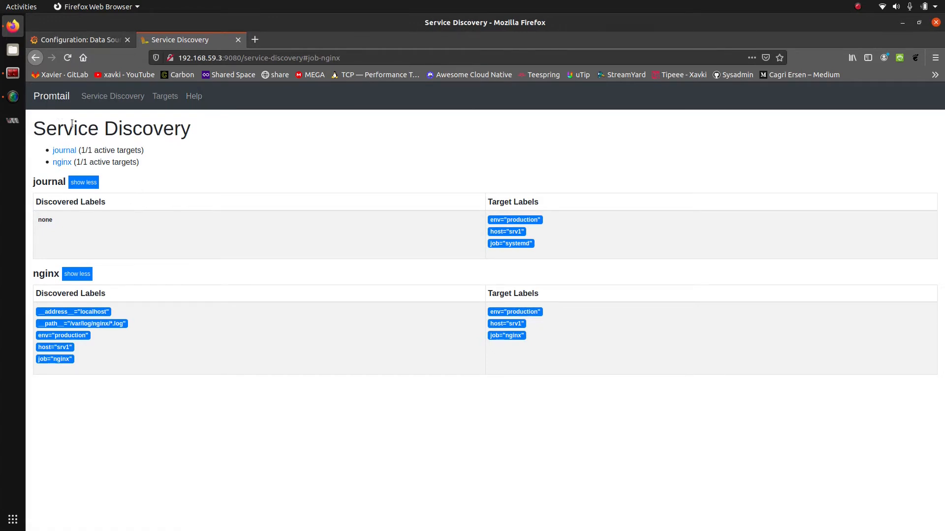
pyautogui.click(237, 40)
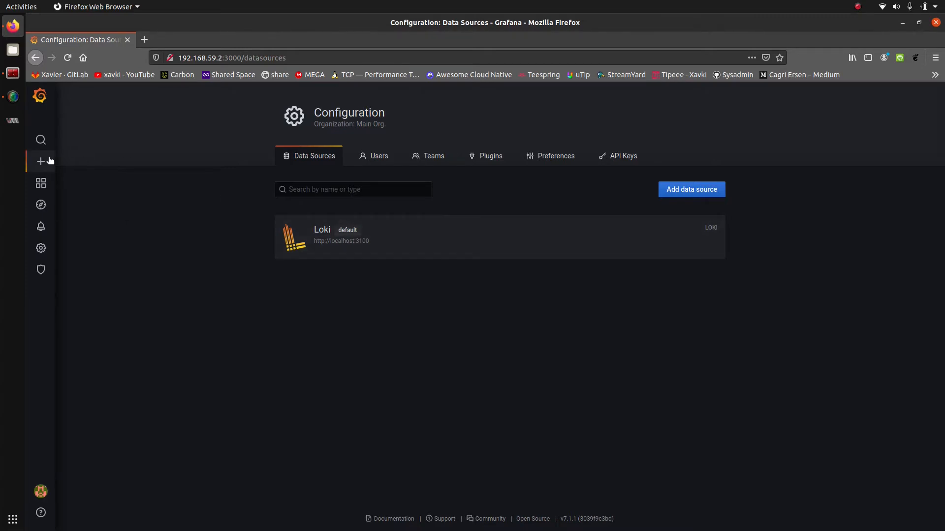
# Step: Create a new Grafana dashboard with a new panel and set the panel's query data source to Loki
pyautogui.moveTo(39, 168)
pyautogui.click(68, 181)
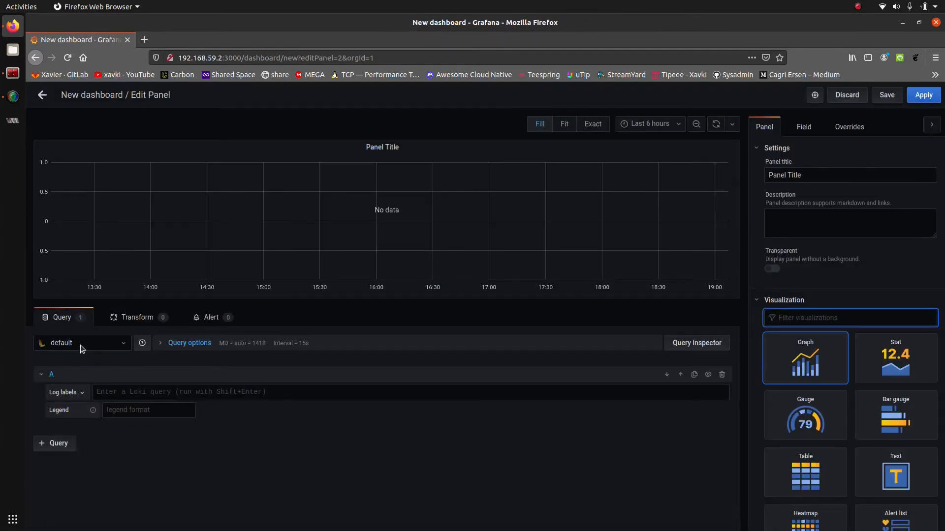
pyautogui.click(82, 346)
pyautogui.click(83, 367)
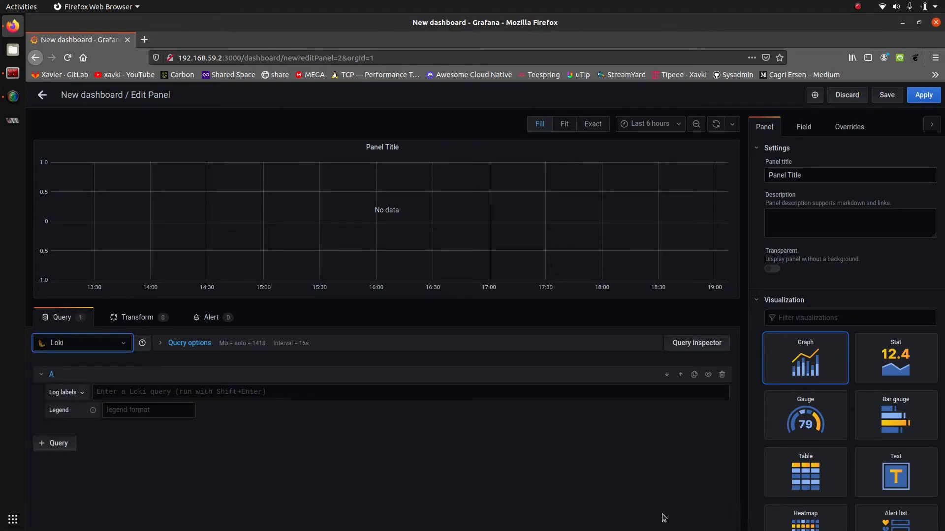
# Step: Change the new panel's visualization to Logs
pyautogui.moveTo(941, 244); pyautogui.dragTo(942, 359)
pyautogui.moveTo(942, 289); pyautogui.dragTo(941, 376)
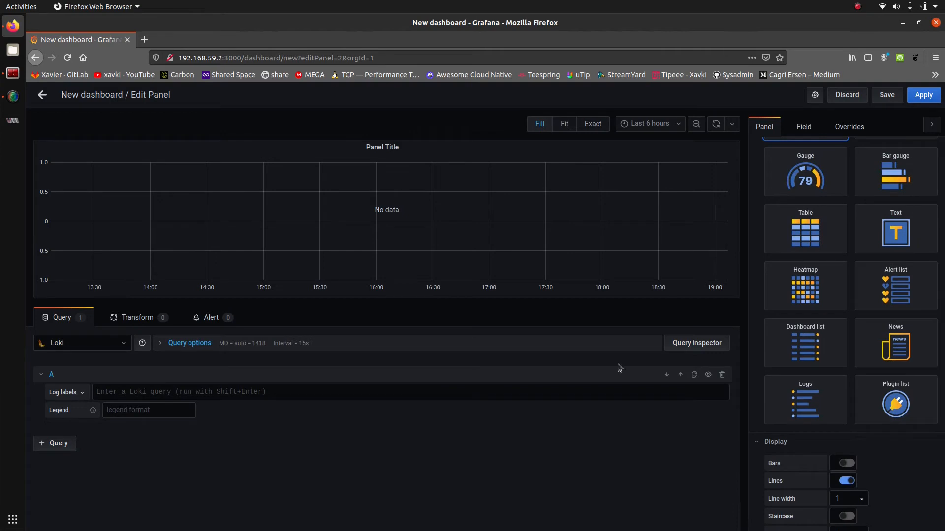
pyautogui.click(786, 397)
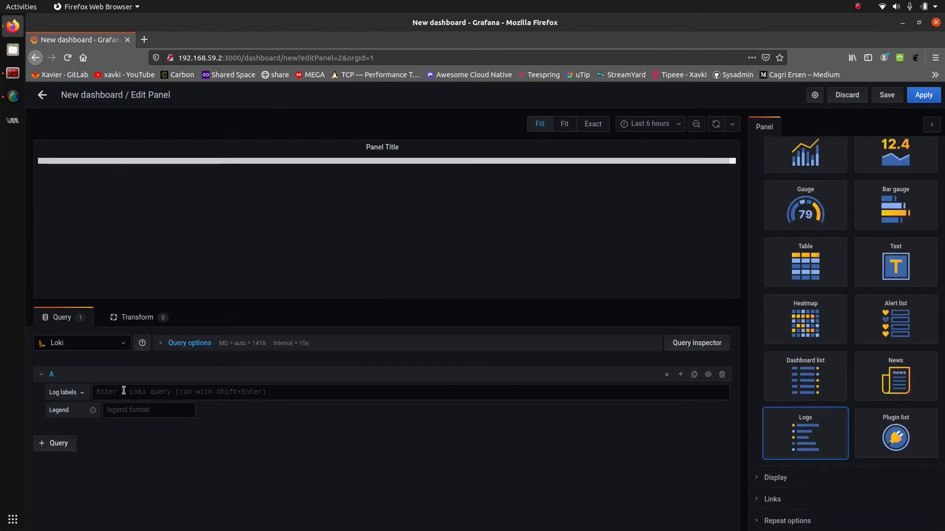
# Step: Enter the Loki query {job="nginx"} for query A and run it to load the nginx logs
pyautogui.write('{')
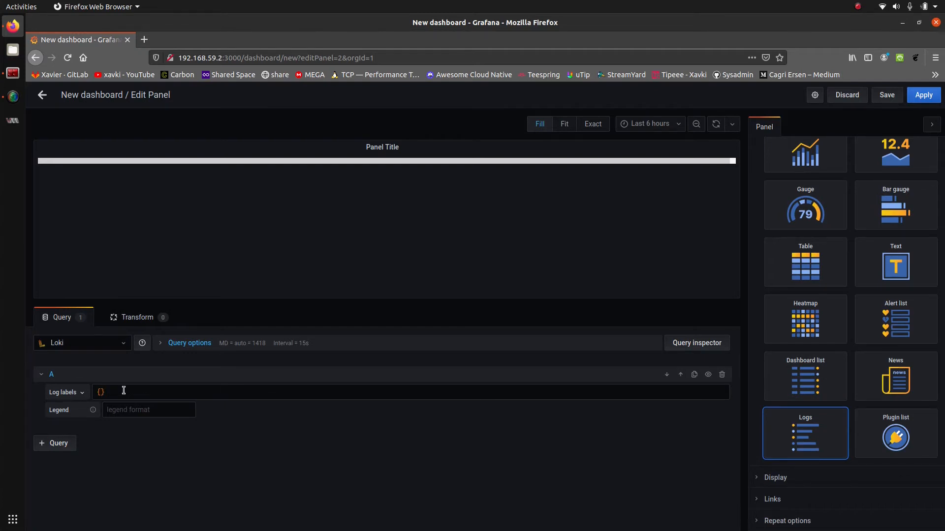
pyautogui.write('job=')
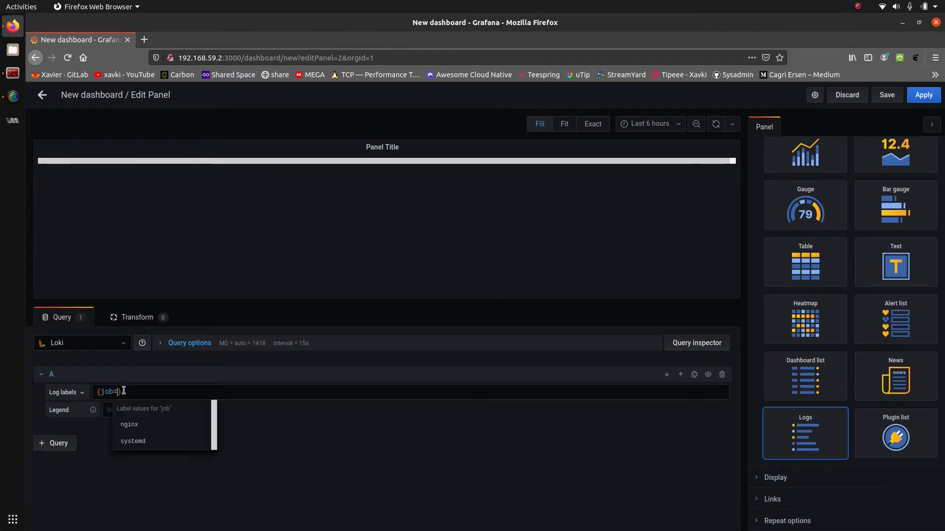
pyautogui.write('"')
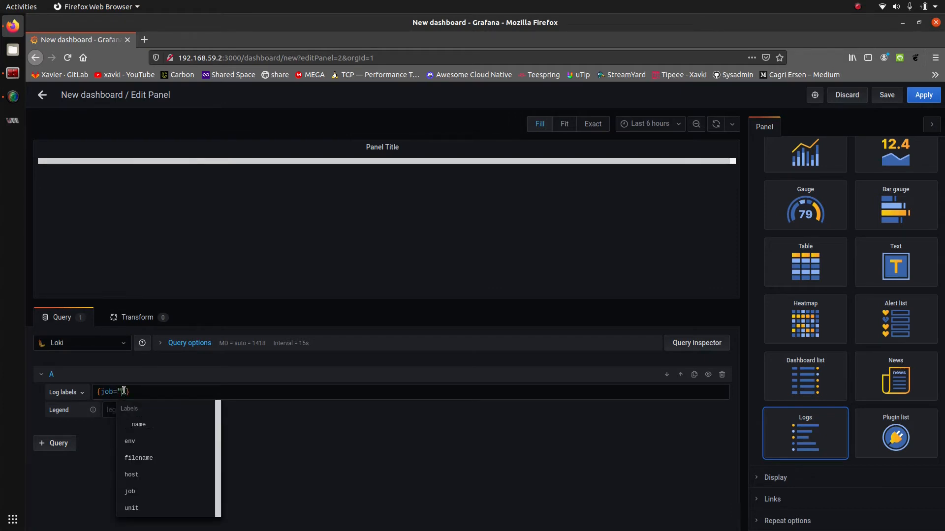
pyautogui.write('ngin')
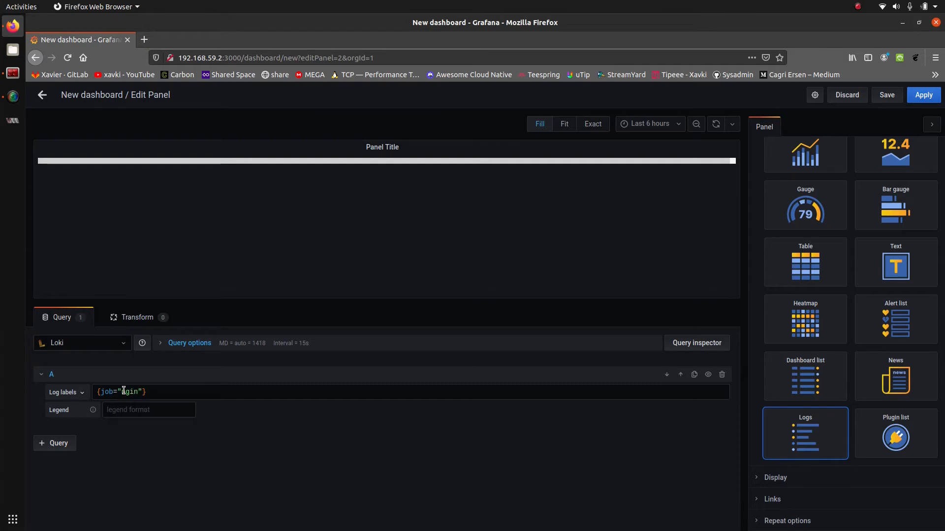
pyautogui.write('x')
pyautogui.click(271, 466)
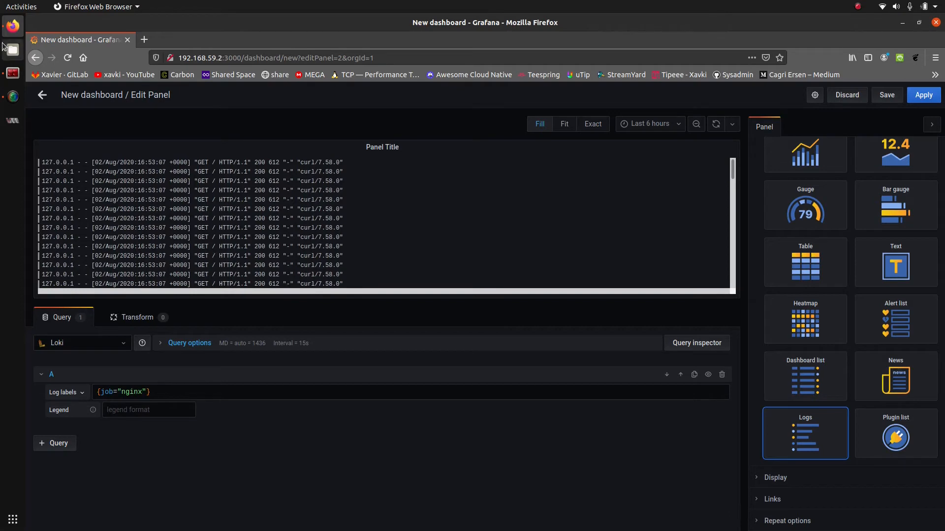
# Step: Switch to Terminator, quit the Promtail configuration file, rerun the earlier nginx request command on srv1, and return to Firefox
pyautogui.click(13, 73)
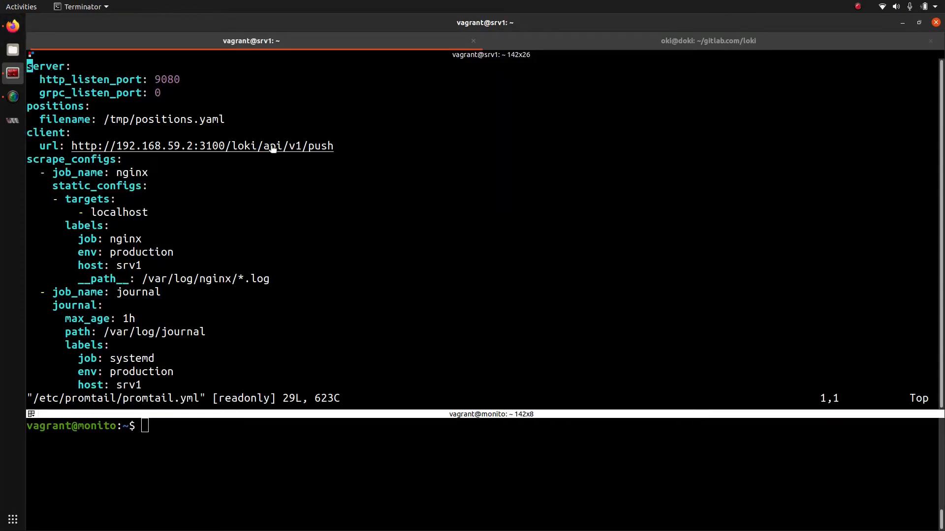
pyautogui.write(':q')
pyautogui.press('Return')
pyautogui.press('Up')
pyautogui.press('Up')
pyautogui.press('Up')
pyautogui.press('Return')
pyautogui.hotkey('alt', 'Tab')
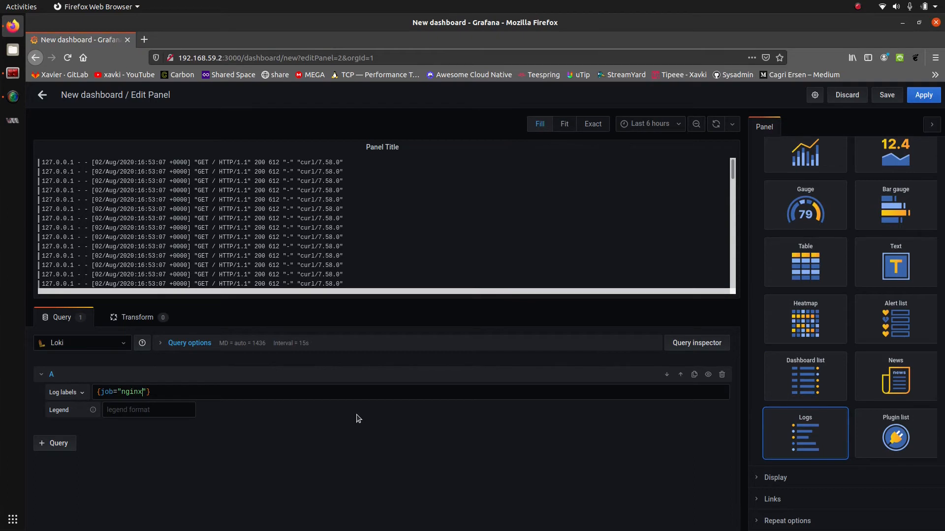
# Step: Try the Graph visualization on the panel with the Loki nginx query
pyautogui.moveTo(942, 356); pyautogui.dragTo(942, 227)
pyautogui.moveTo(943, 309); pyautogui.dragTo(943, 164)
pyautogui.scroll(-1, 837, 295)
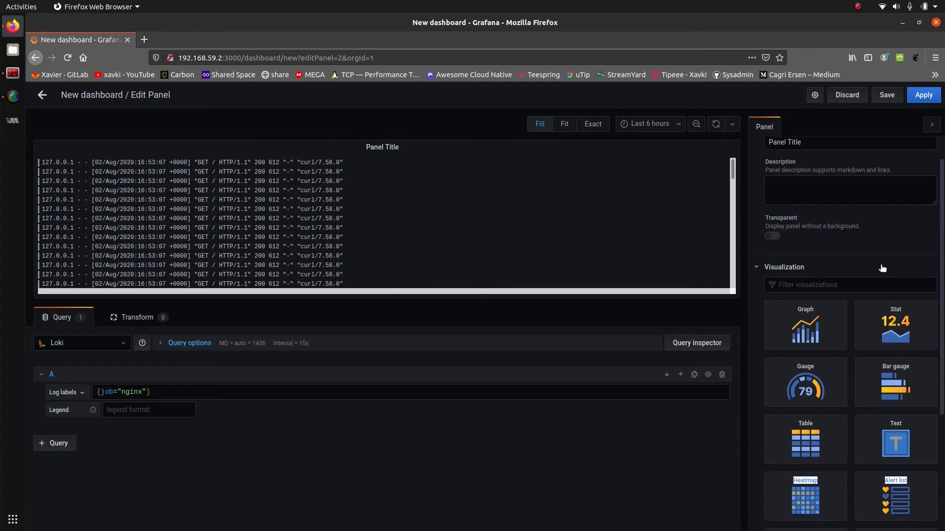
pyautogui.click(810, 334)
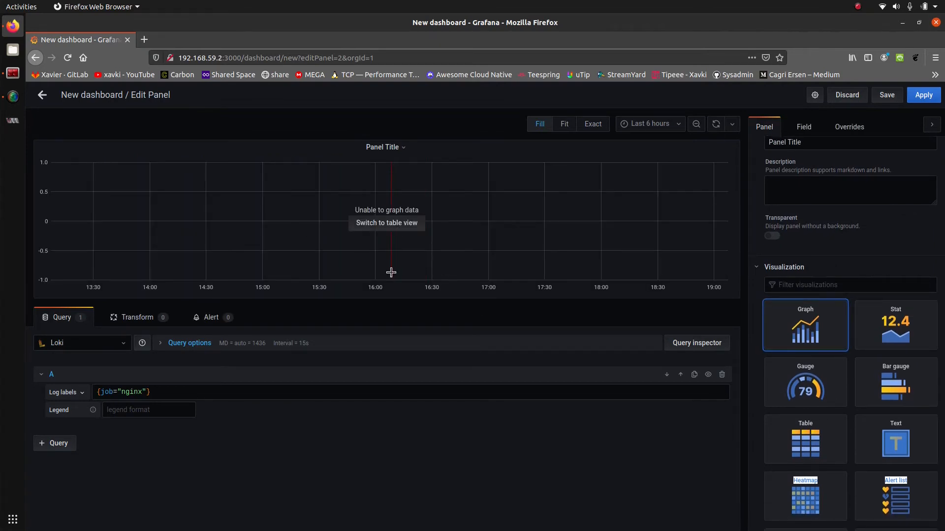
pyautogui.moveTo(424, 212); pyautogui.dragTo(352, 211)
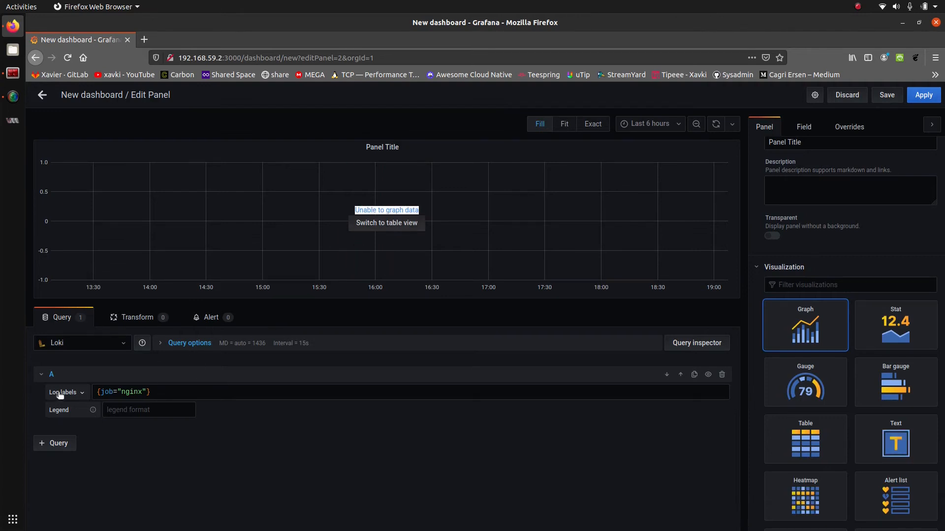
# Step: Leave the panel editor, discard the unsaved dashboard, and open the data sources configuration
pyautogui.click(42, 95)
pyautogui.moveTo(41, 248)
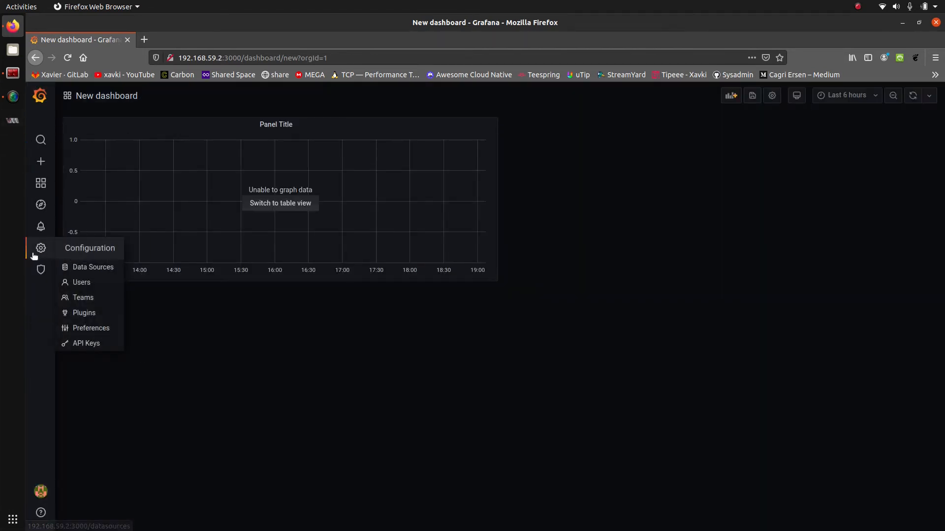
pyautogui.click(86, 264)
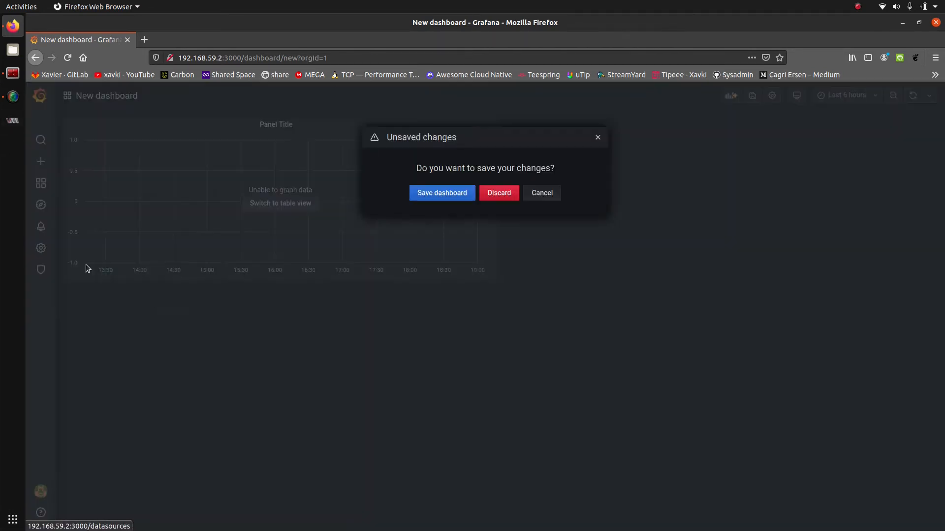
pyautogui.click(492, 195)
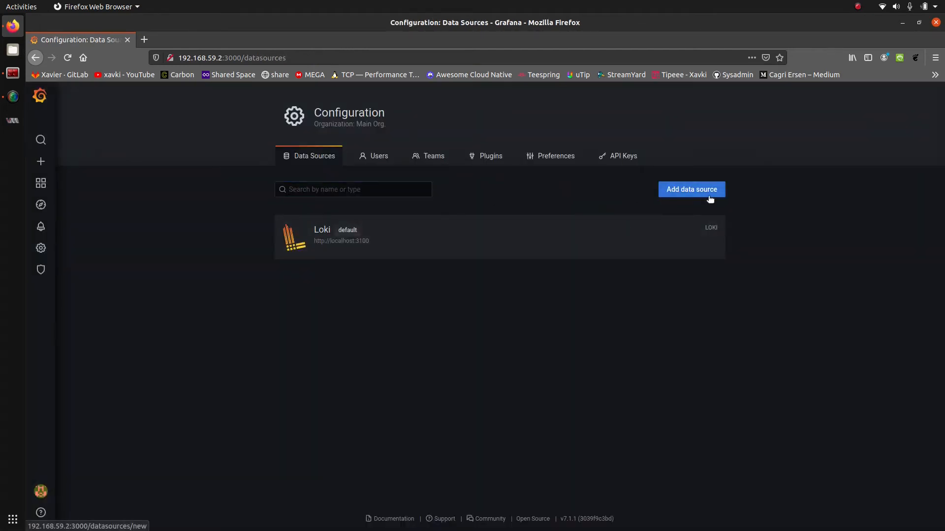
pyautogui.click(694, 192)
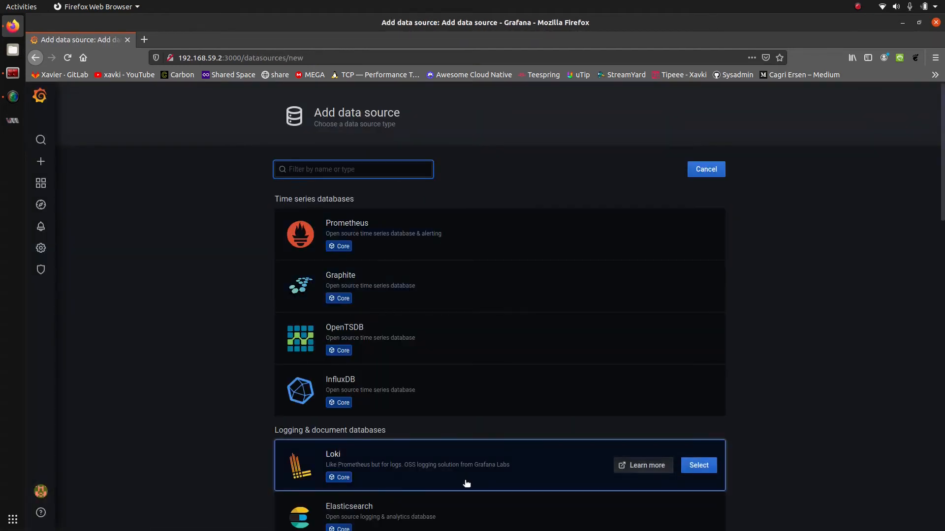
pyautogui.click(698, 235)
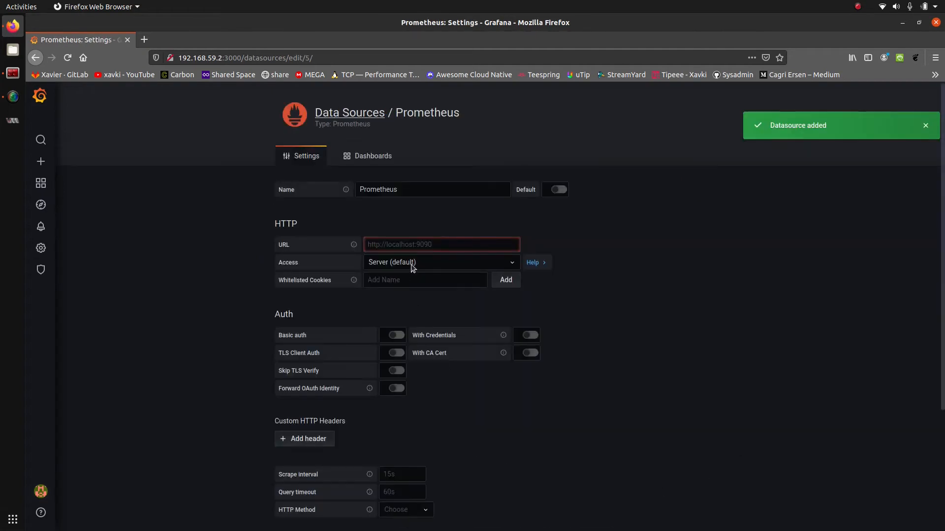
pyautogui.click(424, 247)
pyautogui.write('http')
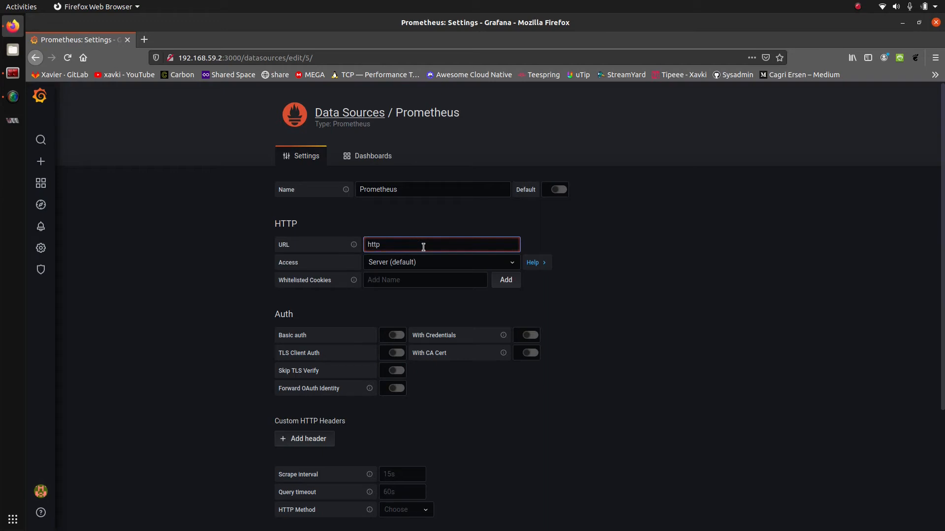
pyautogui.write('://localhost')
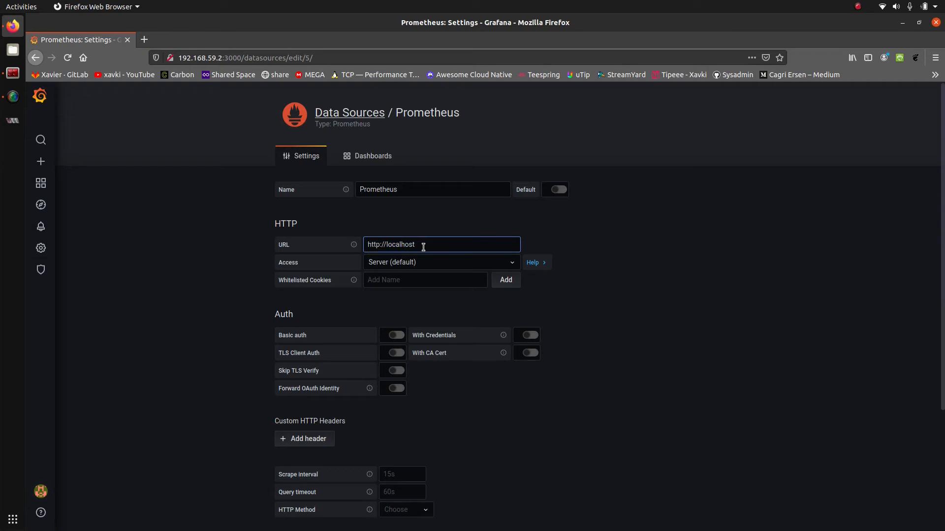
pyautogui.write(':3100')
pyautogui.click(686, 257)
pyautogui.scroll(-5, 634, 514)
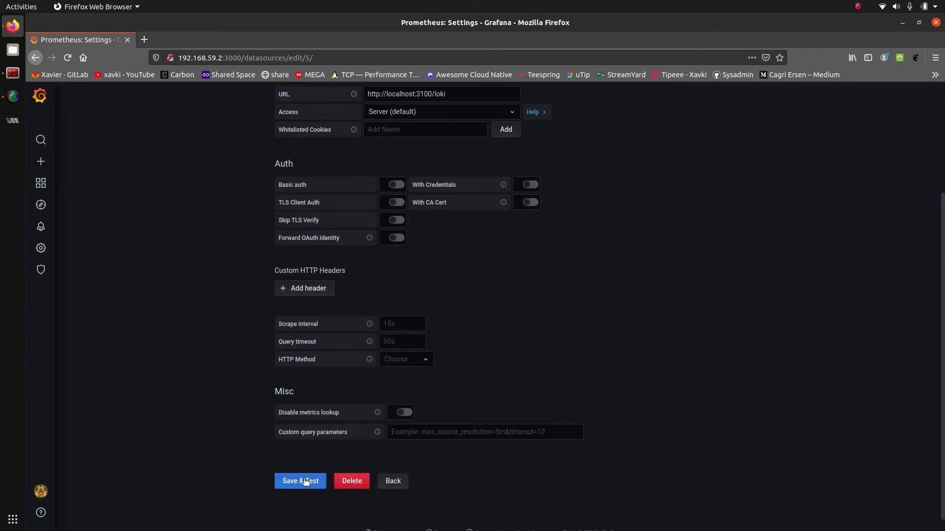
pyautogui.click(305, 481)
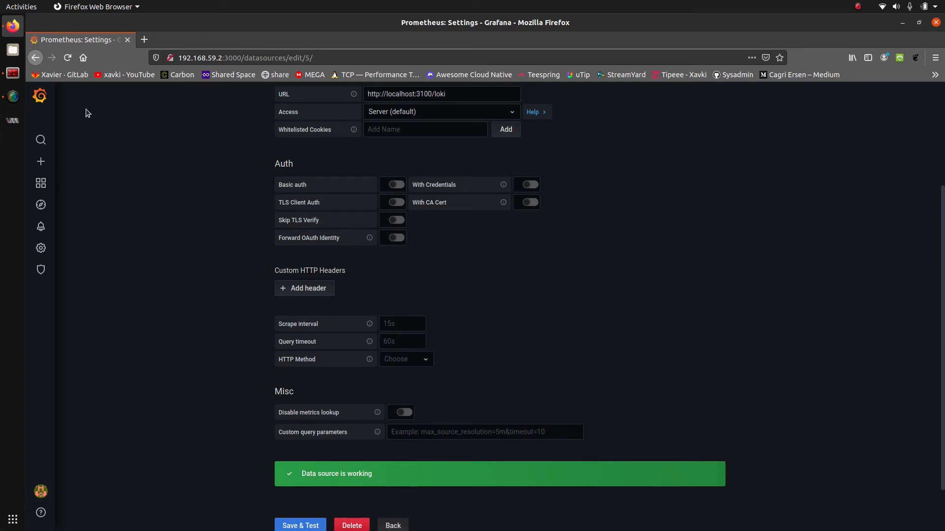
# Step: Create a new dashboard with a Graph panel and set the panel's query data source to Prometheus
pyautogui.moveTo(41, 161)
pyautogui.click(78, 182)
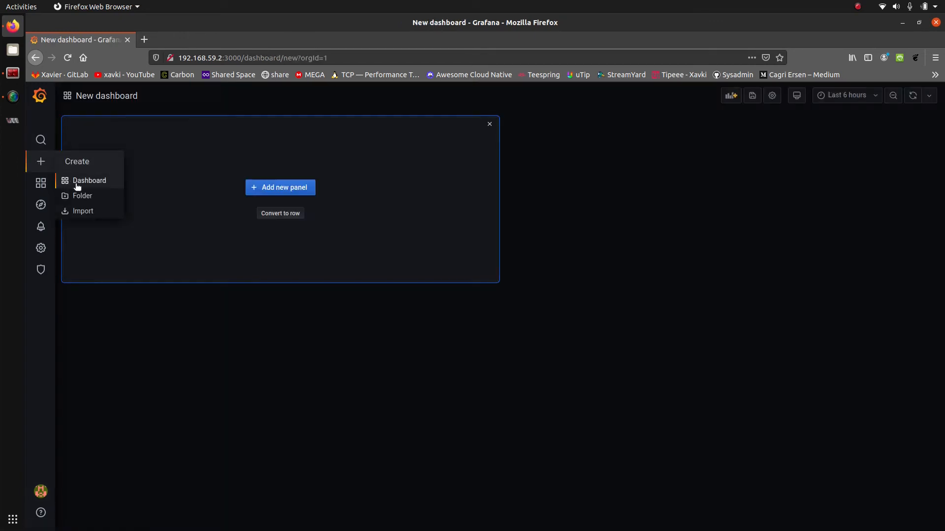
pyautogui.click(271, 191)
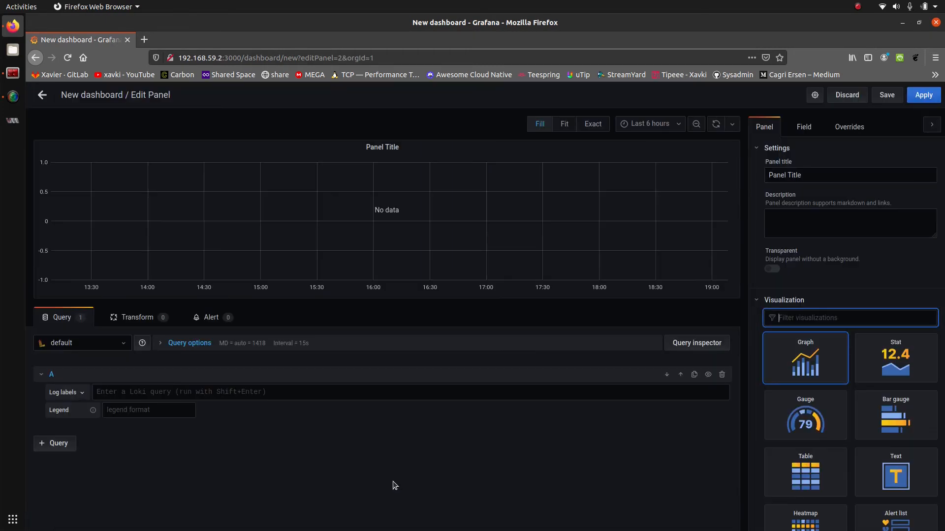
pyautogui.click(273, 395)
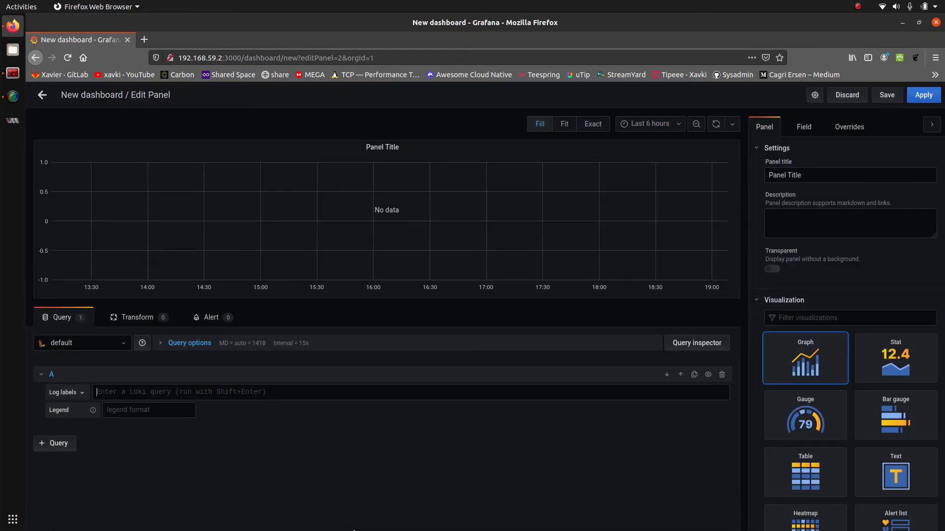
pyautogui.click(105, 348)
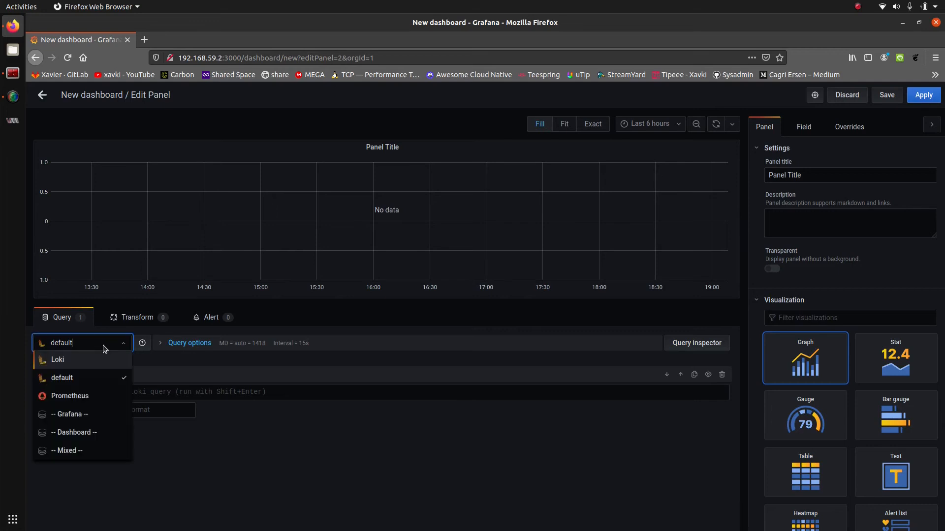
pyautogui.click(97, 396)
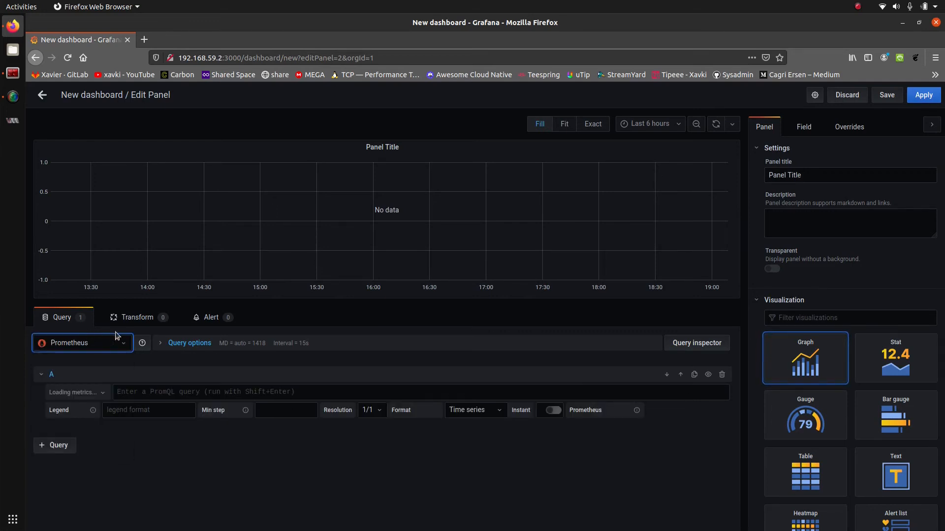
pyautogui.click(818, 367)
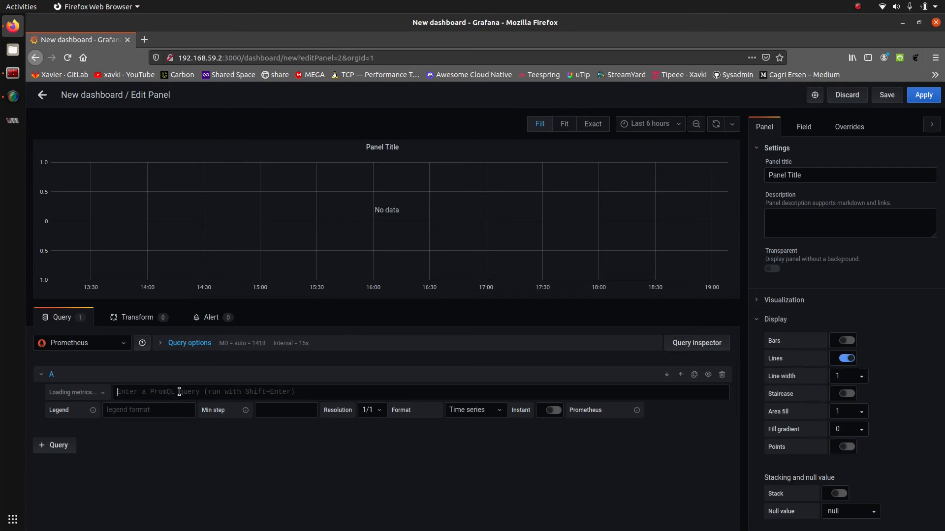
# Step: Enter count_over_time({job="nginx"})[1m] as the PromQL expression for query A
pyautogui.click(178, 392)
pyautogui.write('coun')
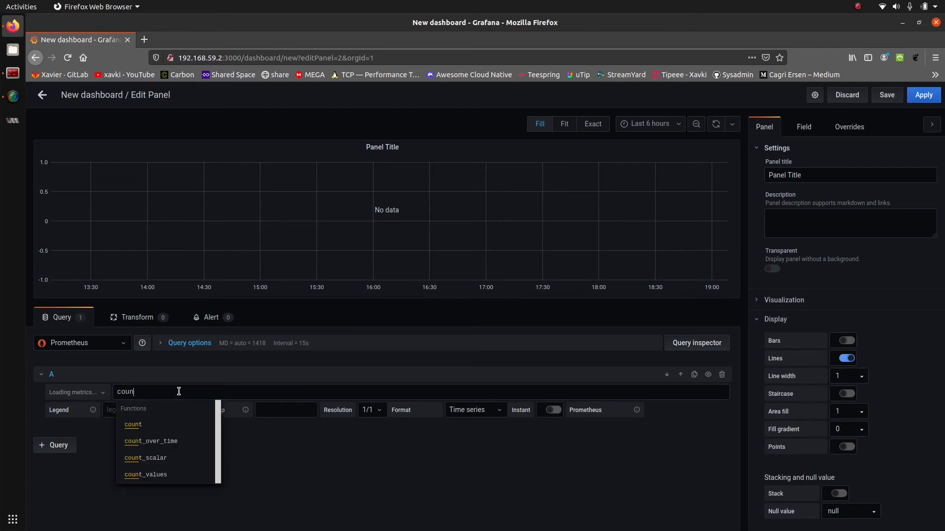
pyautogui.press('Down')
pyautogui.press('Down')
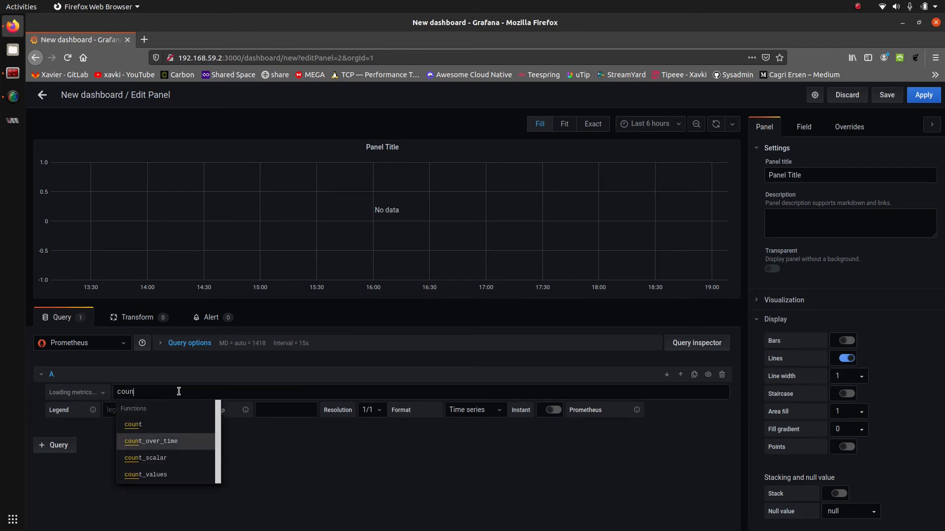
pyautogui.press('Return')
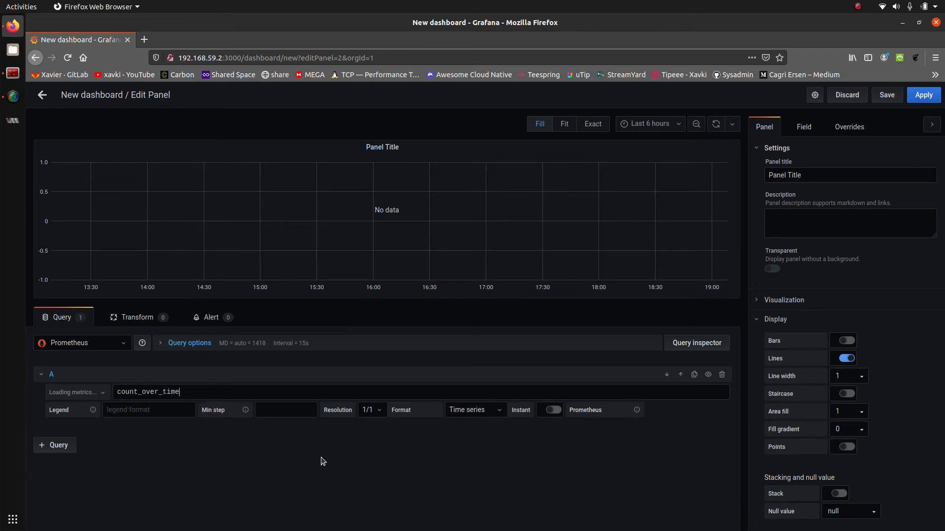
pyautogui.write('({job="nginx"})[')
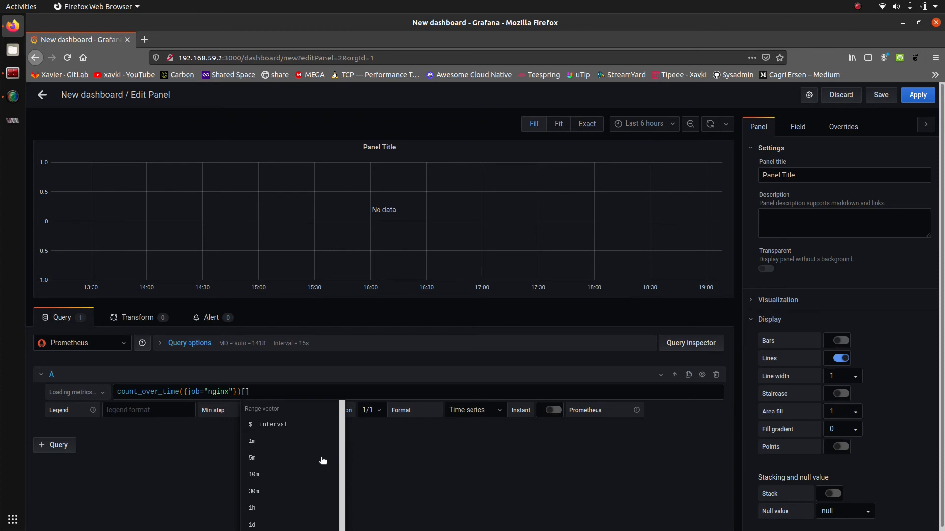
pyautogui.press('Down')
pyautogui.press('Return')
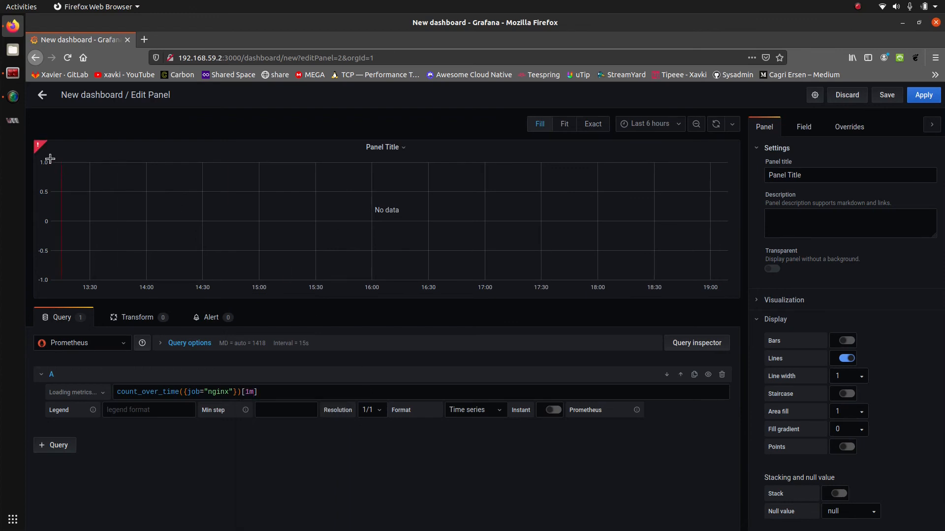
# Step: Inspect the panel's query error and close the panel inspector
pyautogui.moveTo(36, 144)
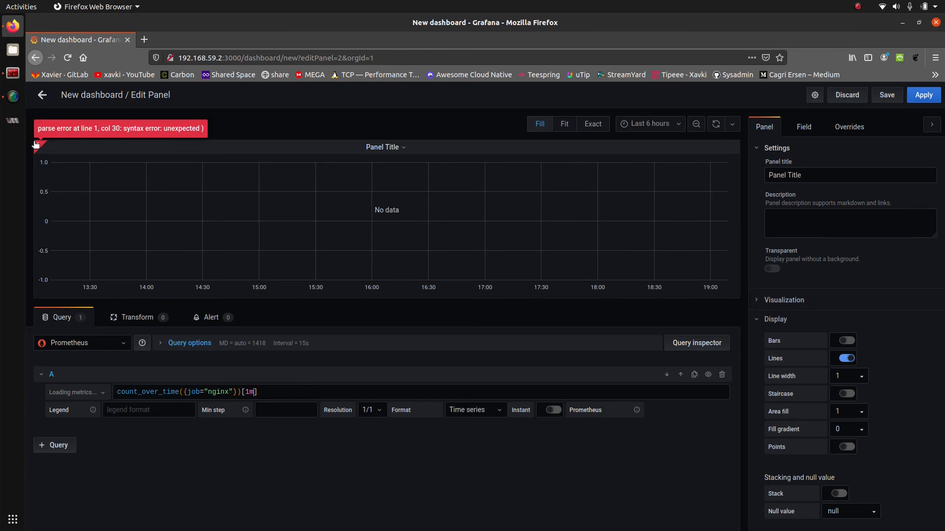
pyautogui.click(36, 144)
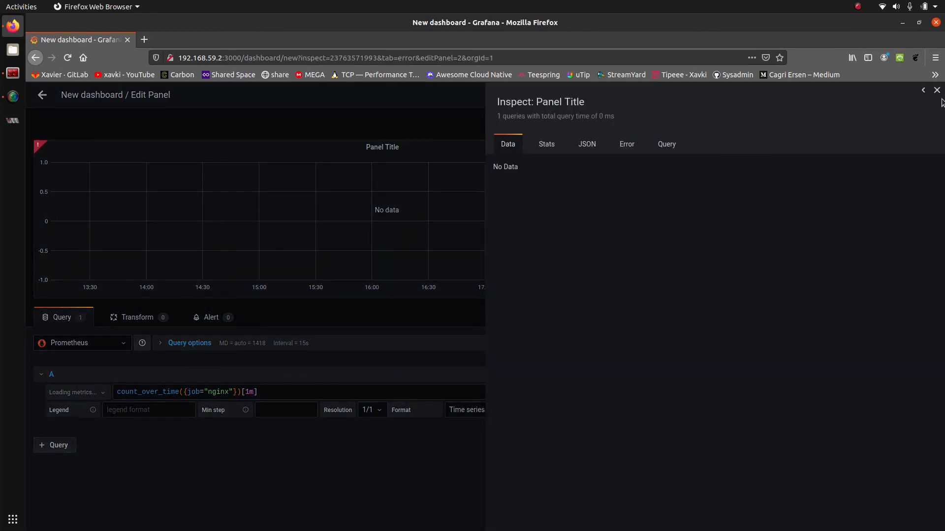
pyautogui.click(937, 90)
pyautogui.moveTo(36, 148)
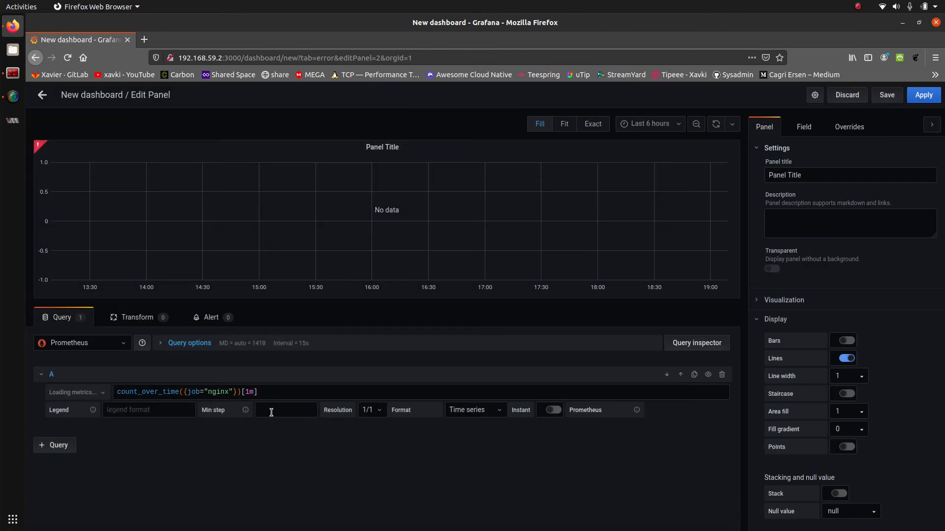
# Step: Check the reference query in Terminator's loki session, correct query A to count_over_time({job="nginx"}[1m]), and run it
pyautogui.click(241, 393)
pyautogui.click(15, 74)
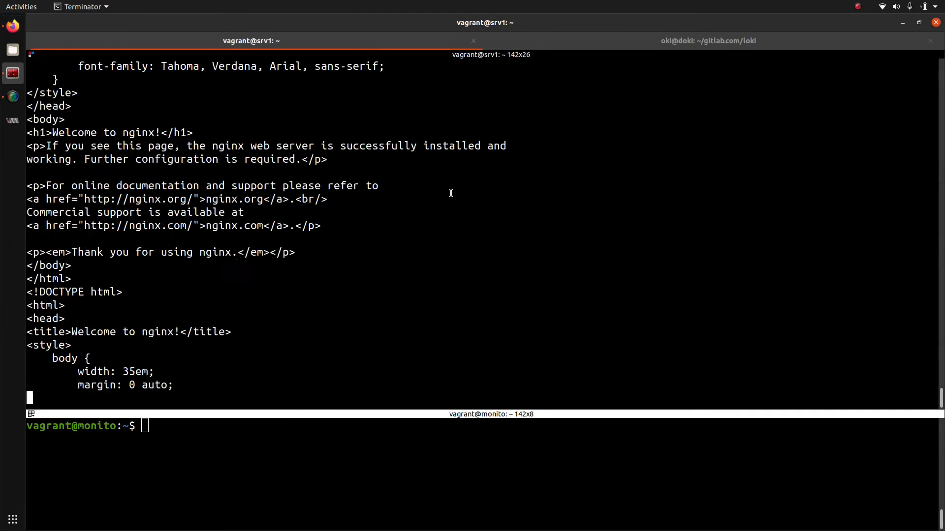
pyautogui.hotkey('ctrl', 'pagedown')
pyautogui.press('Right')
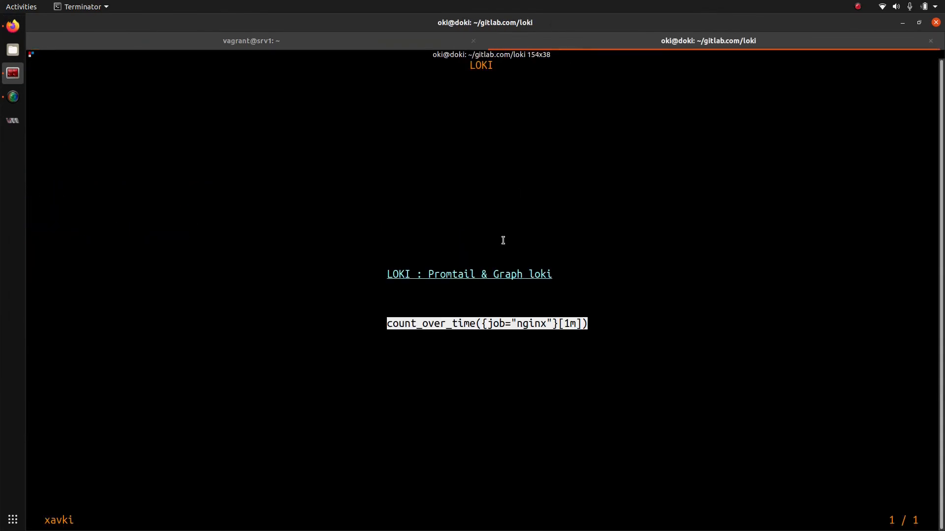
pyautogui.hotkey('alt', 'Tab')
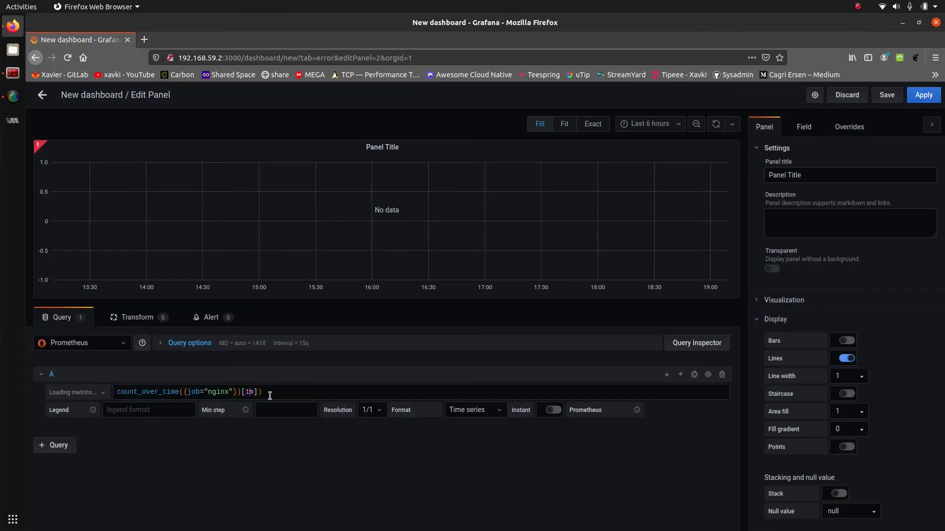
pyautogui.press('BackSpace')
pyautogui.hotkey('shift', 'Return')
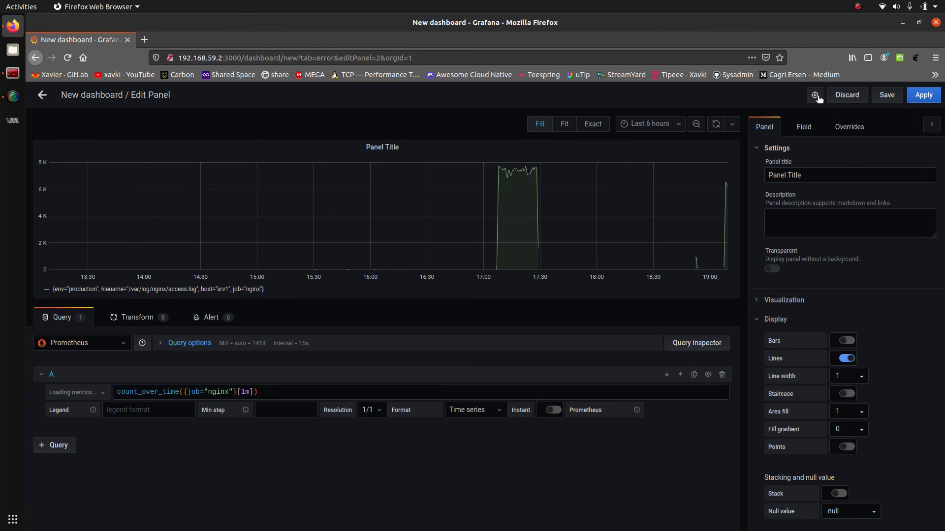
# Step: Set the time range to Last 5 minutes and apply the panel to the dashboard
pyautogui.click(650, 123)
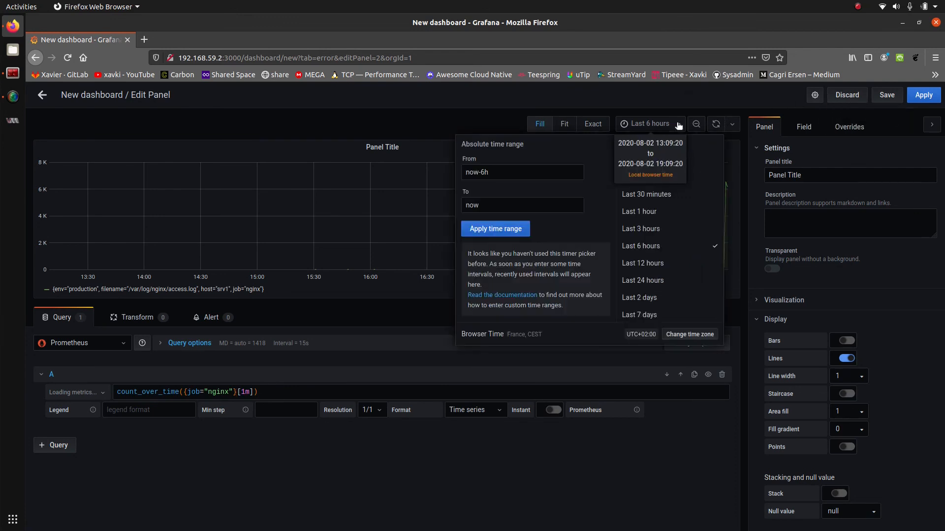
pyautogui.click(644, 160)
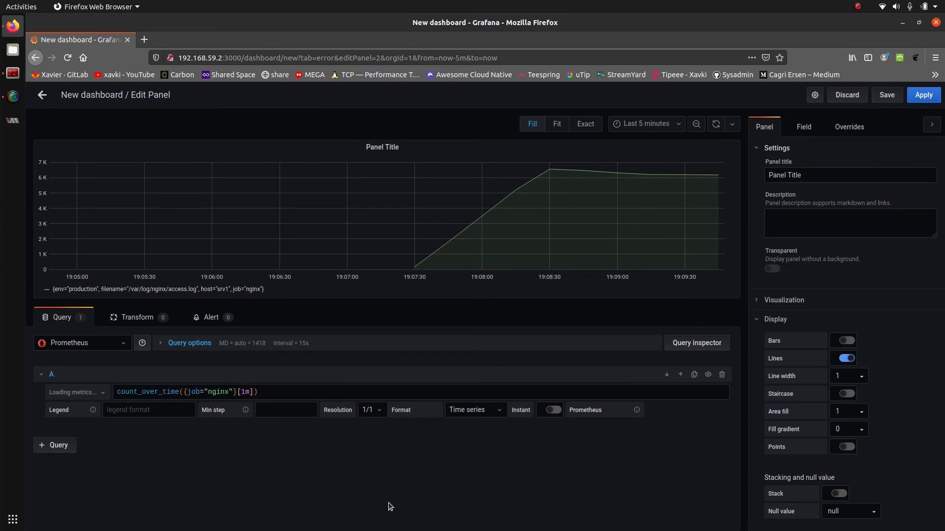
pyautogui.click(922, 98)
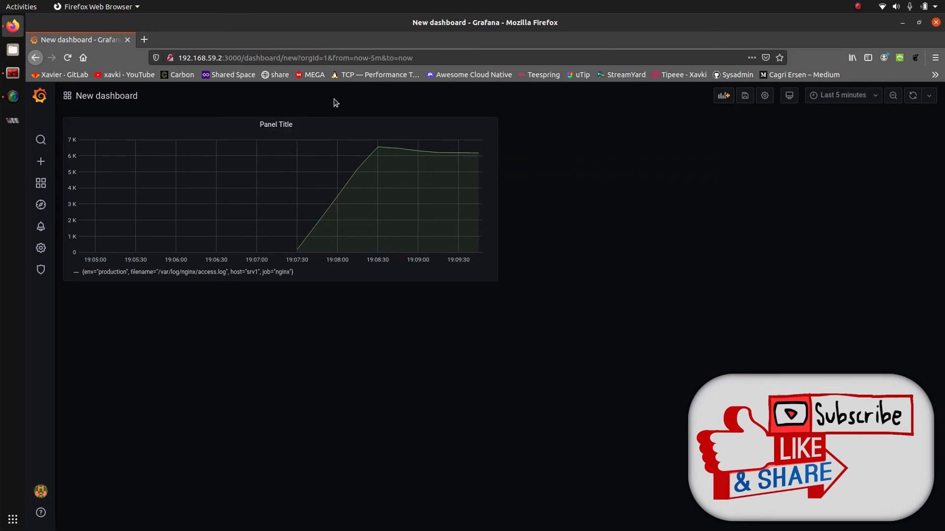
pyautogui.click(13, 97)
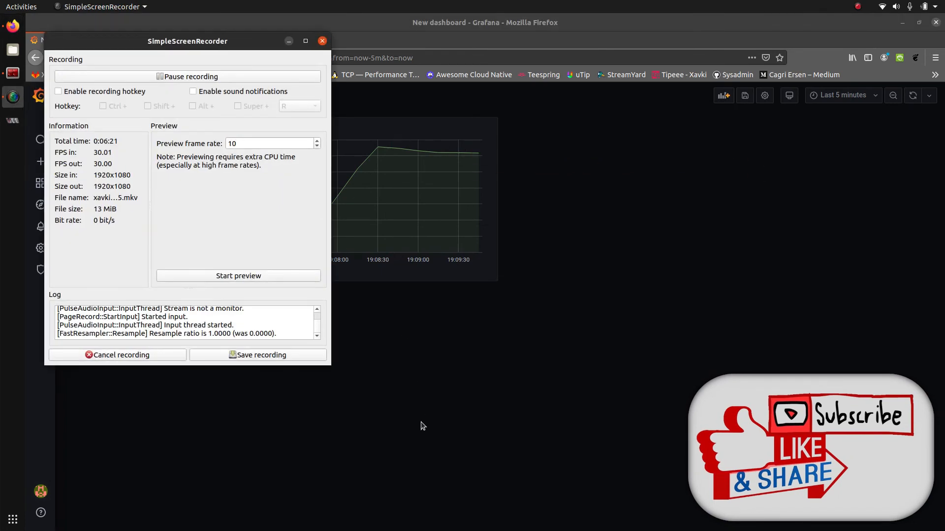